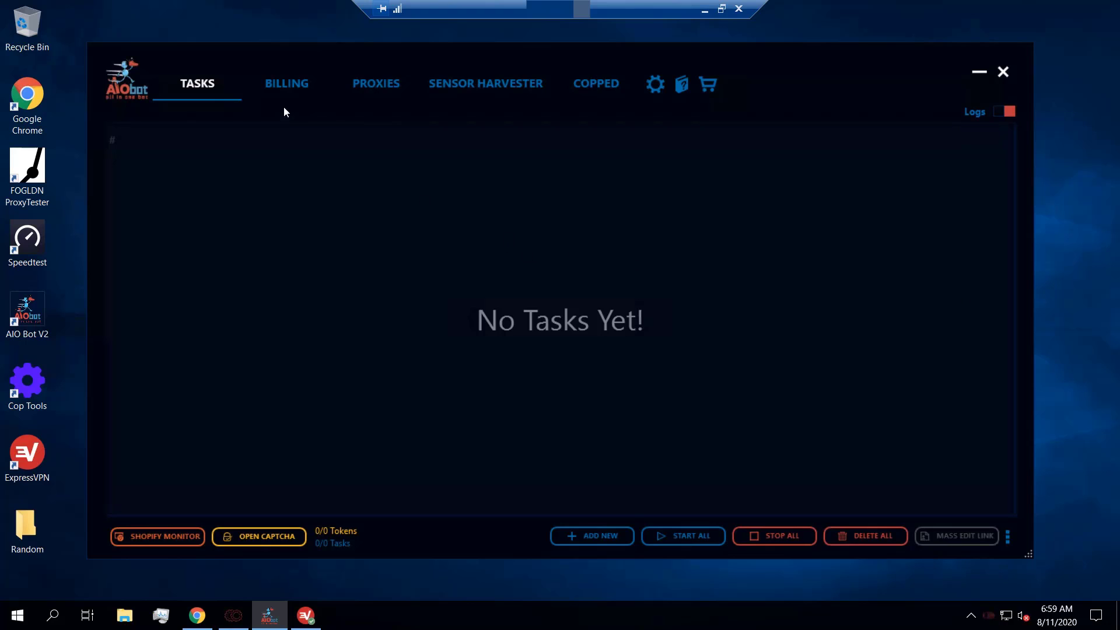
Review the saved billing profiles, the proxy lists and the sensor harvester's site list
click(288, 87)
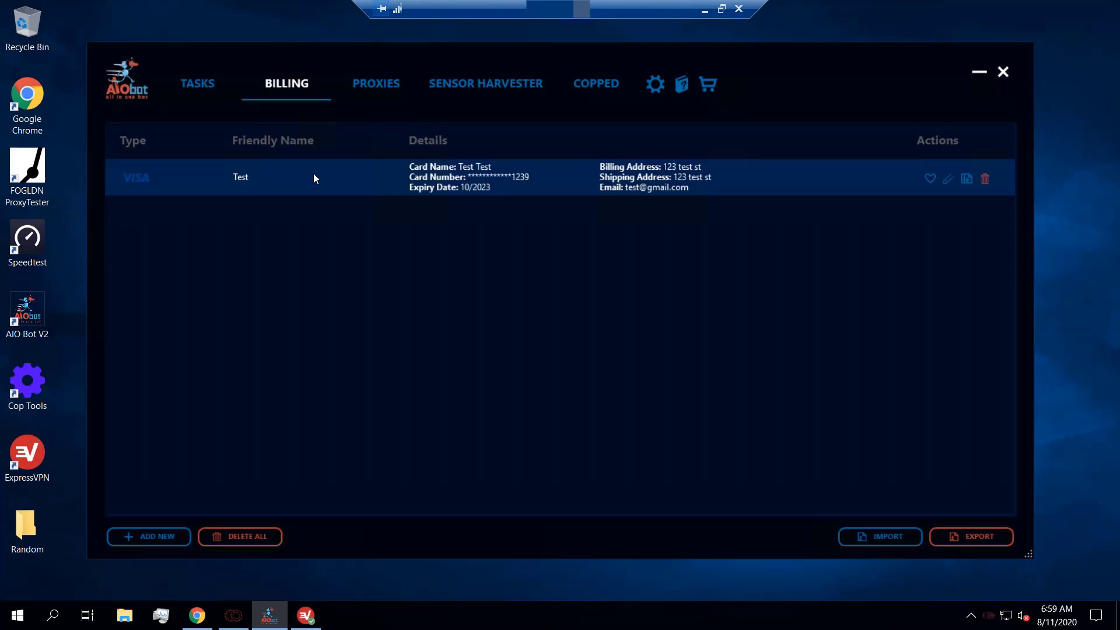
click(379, 90)
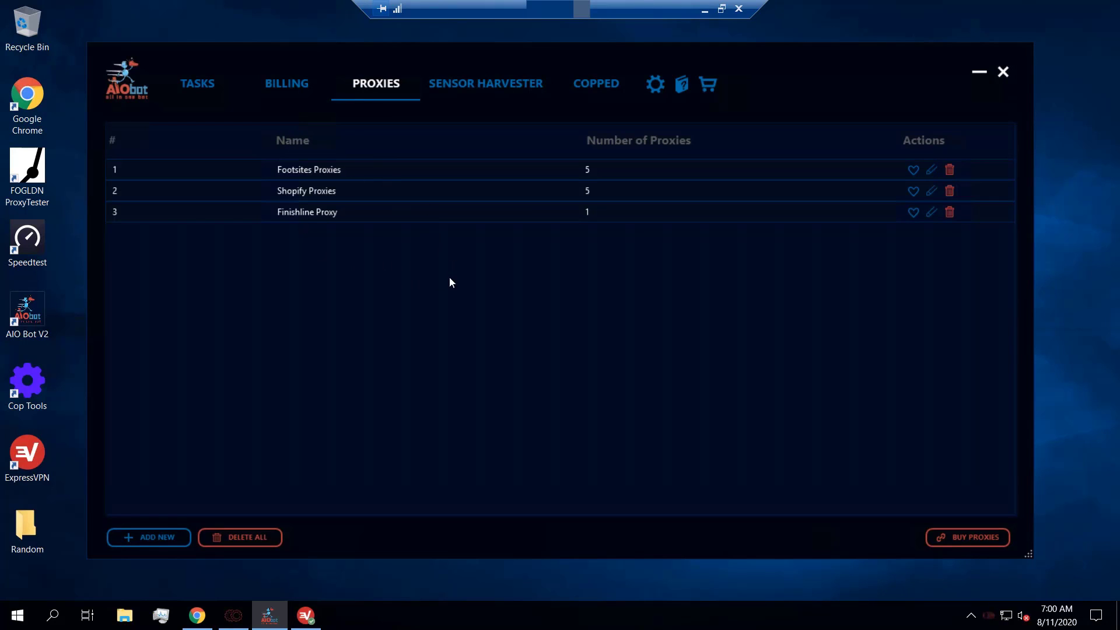
click(499, 91)
scroll(548, 342, down, 5)
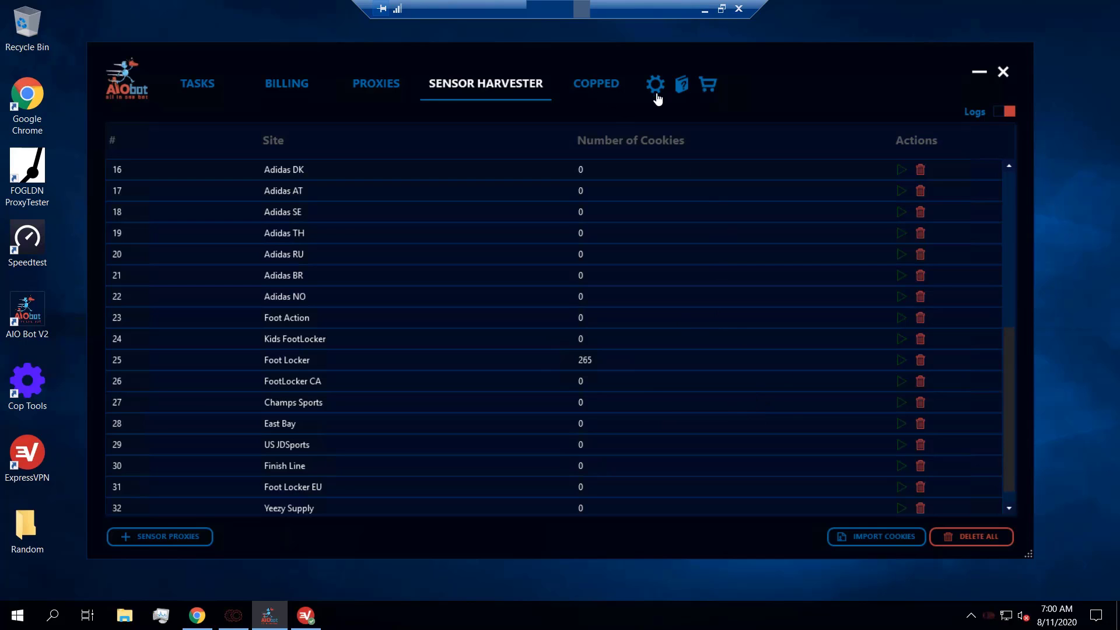
Start a new Footsites task and choose Foot Locker as its site
click(208, 94)
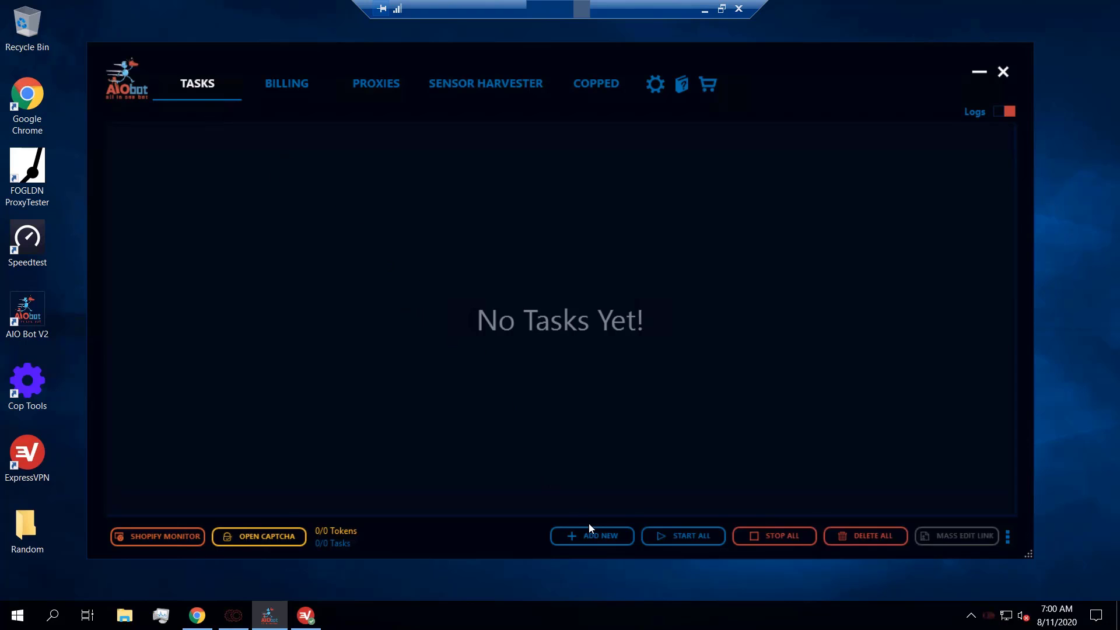
click(595, 543)
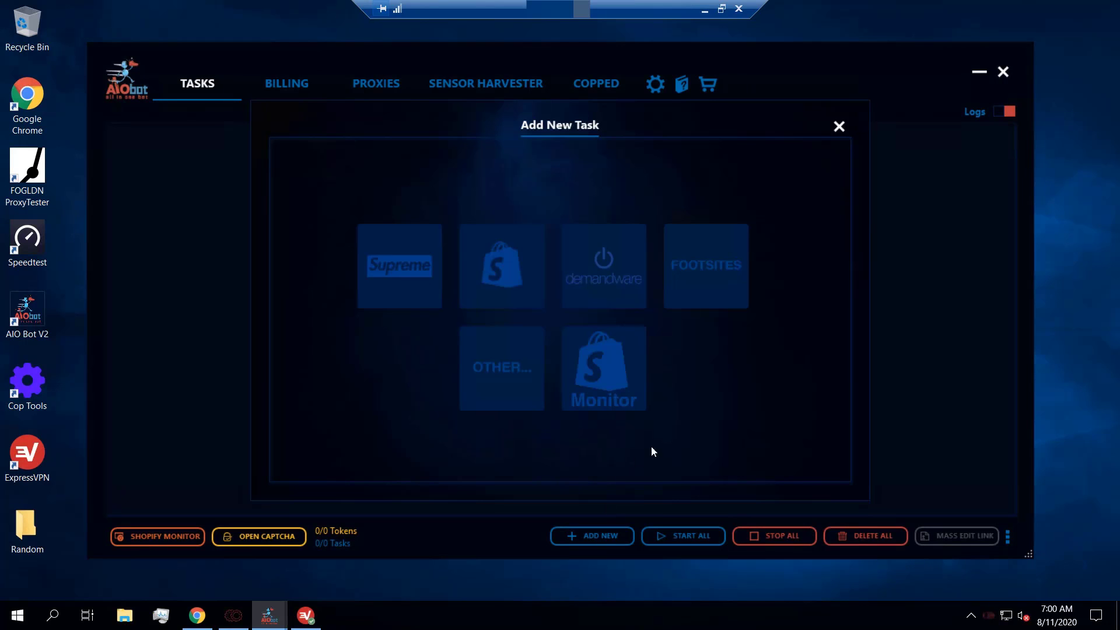
click(713, 297)
click(491, 172)
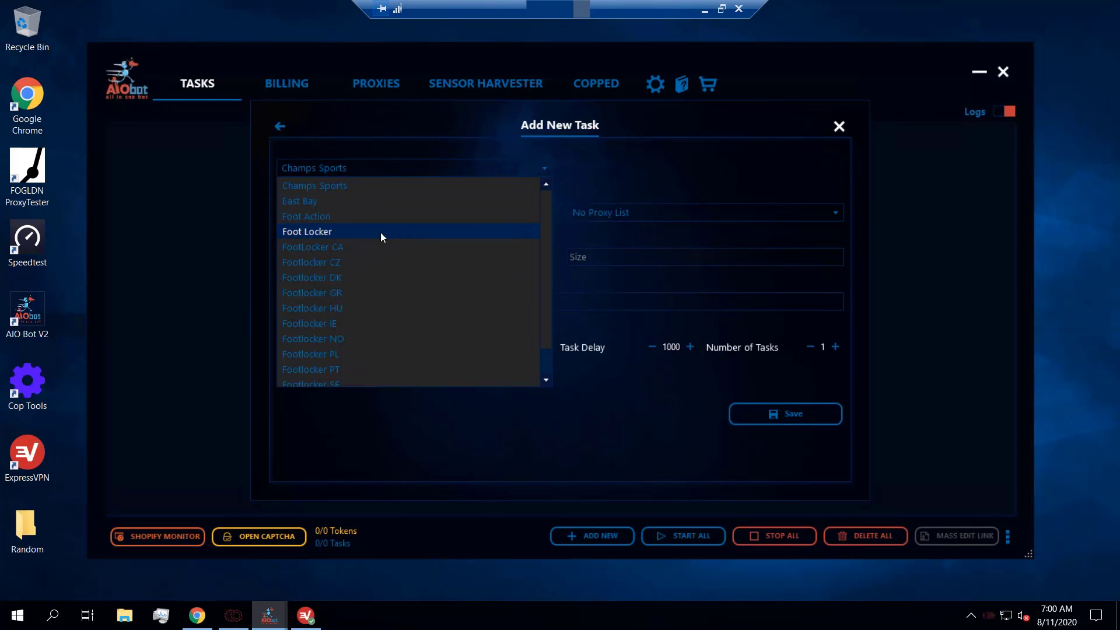
click(335, 233)
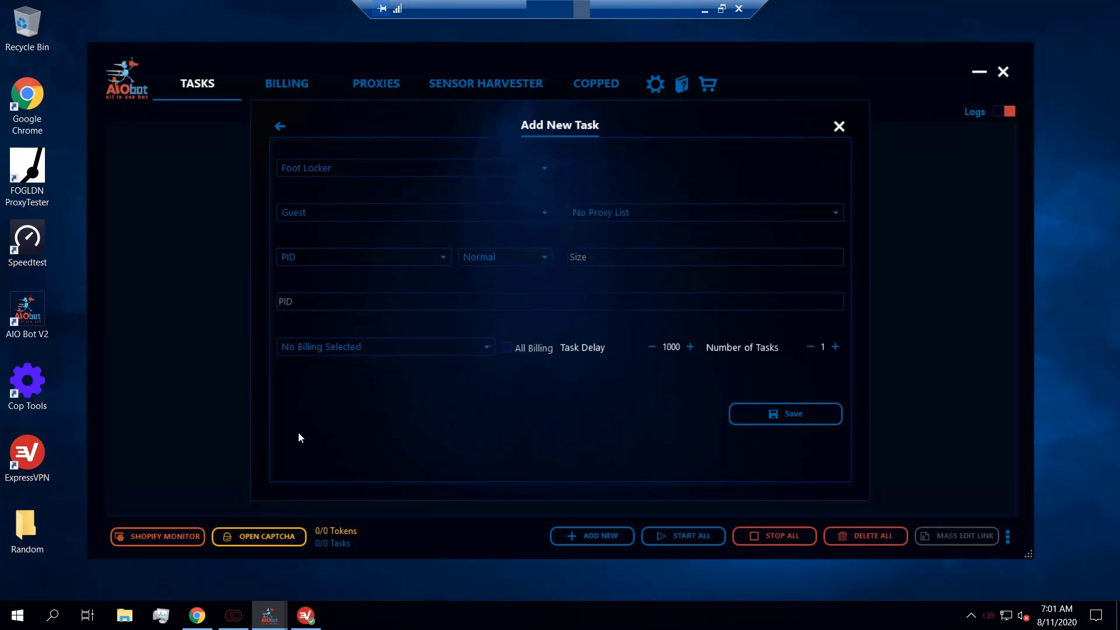
Switch to Chrome and open the details of the white/orange Jordan Retro 4 from Foot Locker's release calendar
click(197, 615)
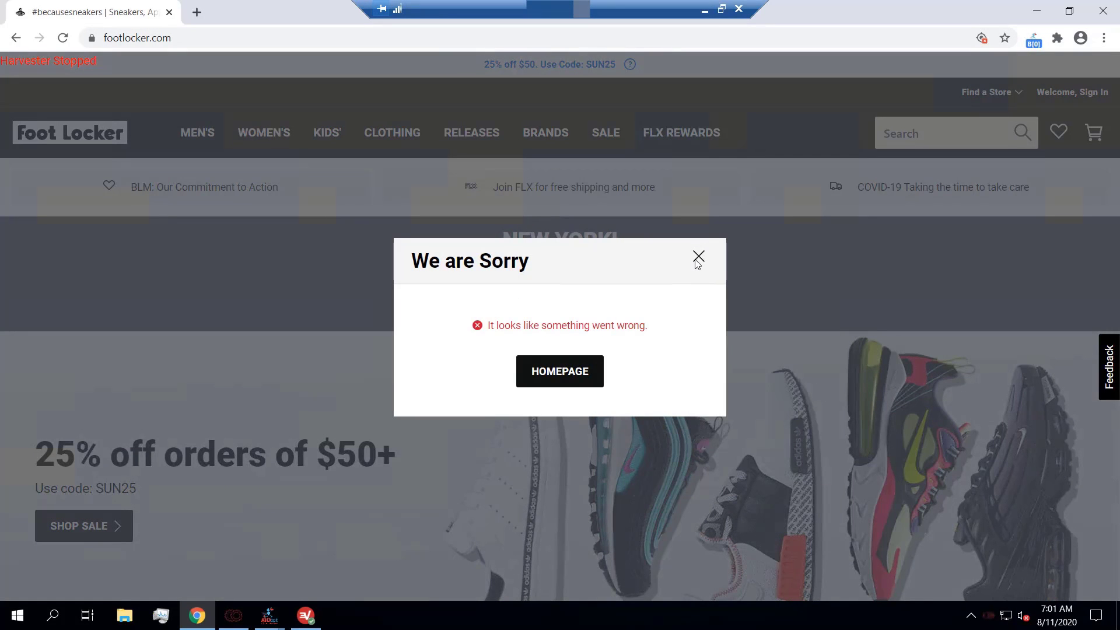
click(698, 256)
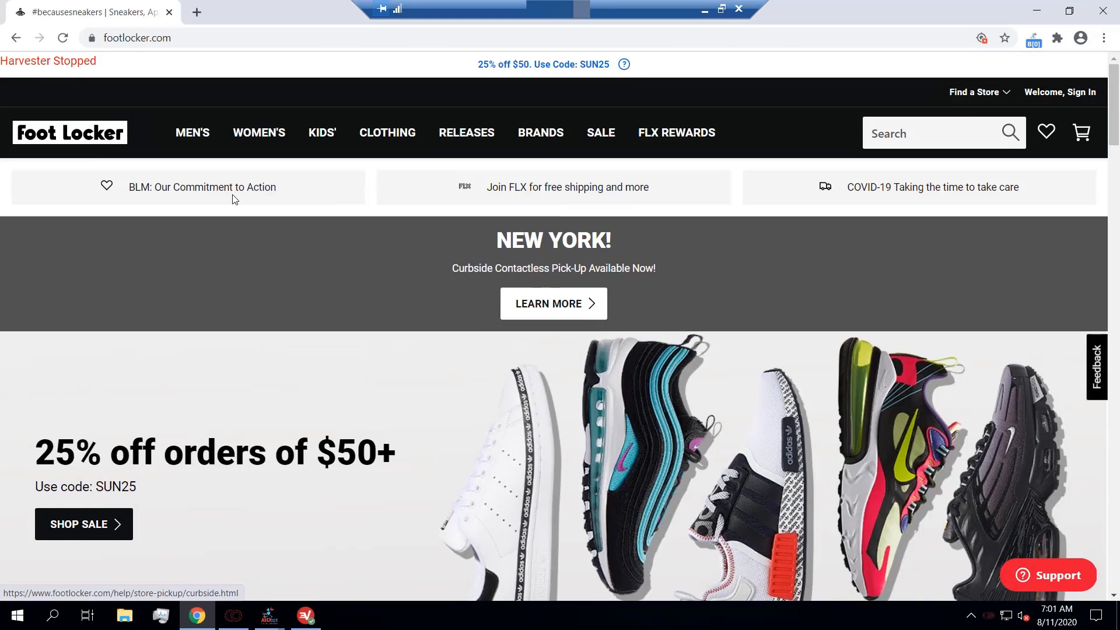
scroll(234, 201, down, 7)
scroll(234, 200, up, 7)
click(461, 143)
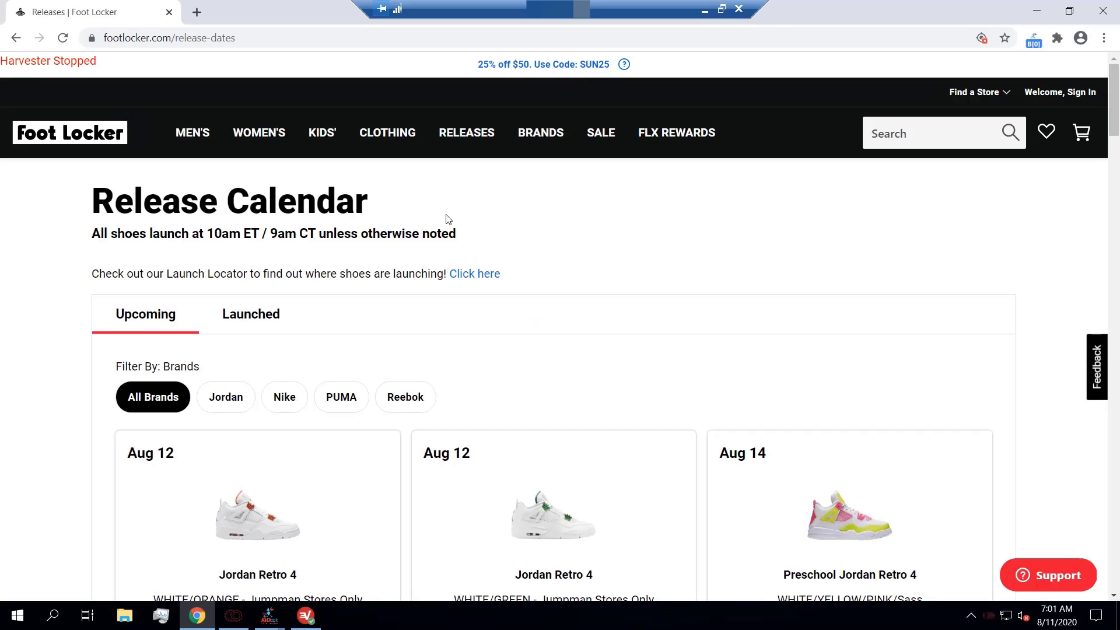
scroll(446, 220, down, 2)
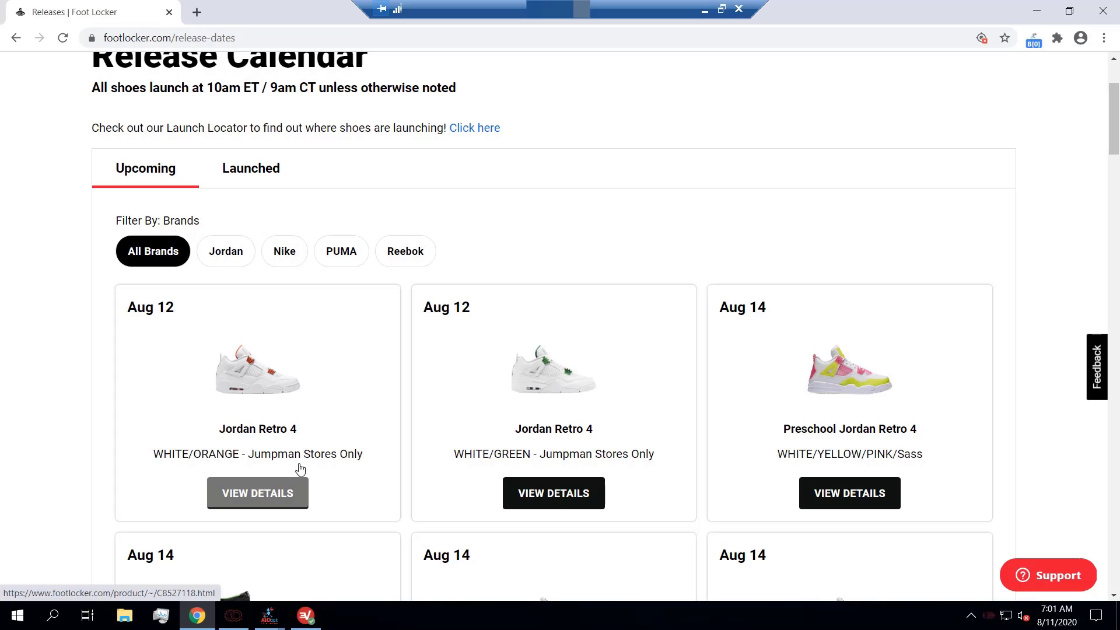
click(257, 497)
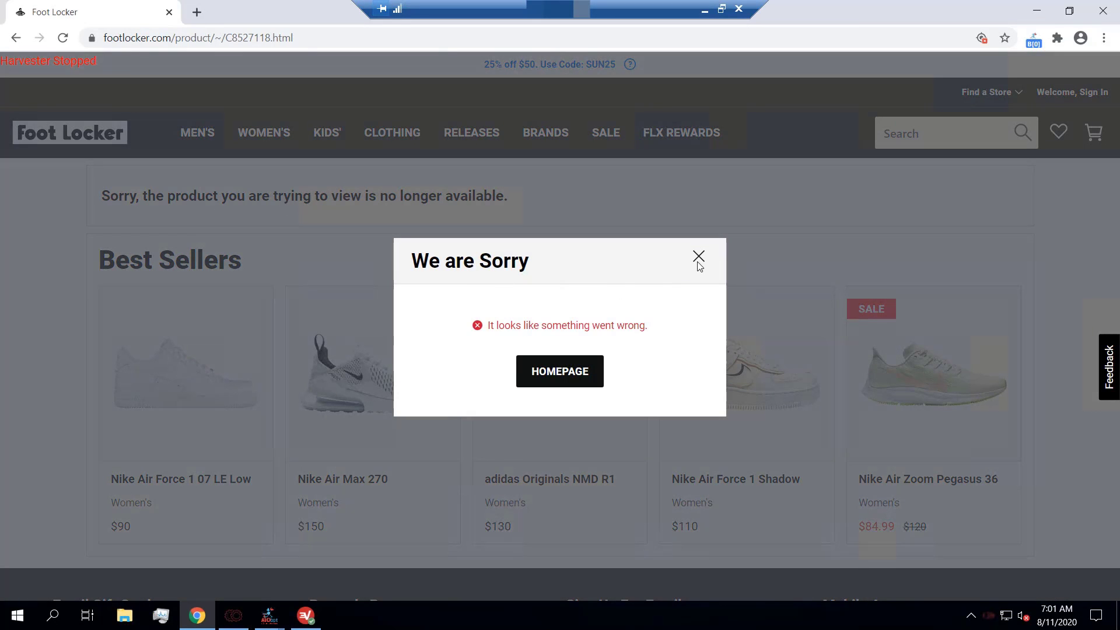
Dismiss the error message and copy the product ID C8527118 from the page's URL
click(625, 222)
click(239, 42)
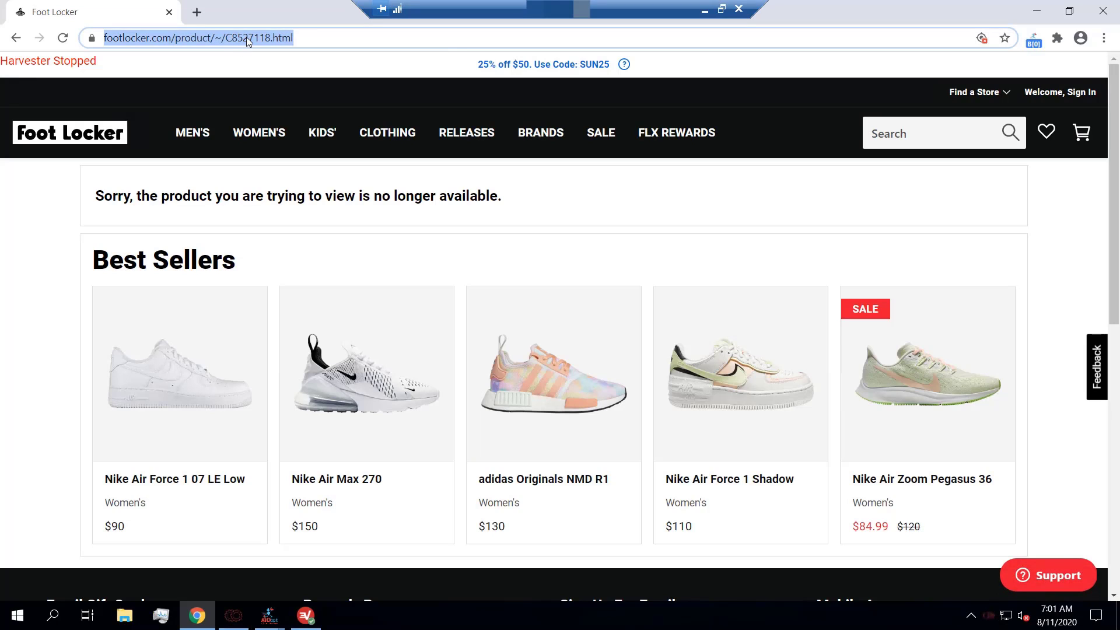
double_click(257, 37)
click(297, 36)
double_click(298, 35)
key(ctrl+c)
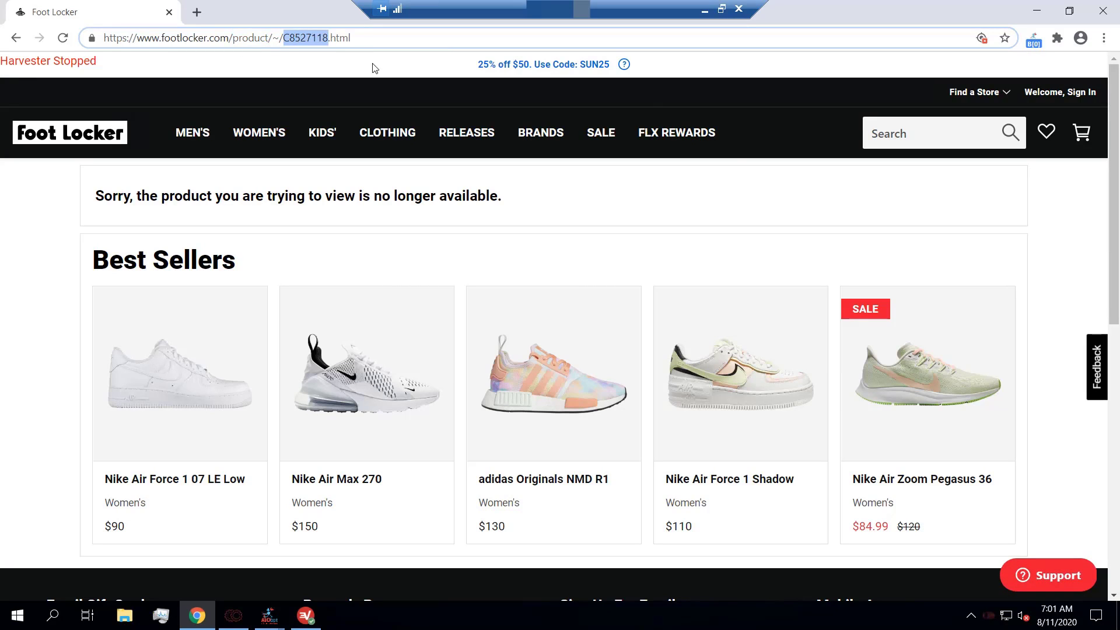
Return to AIO Bot, paste C8527118 as the new task's PID and assign the Footsites Proxies list
click(1038, 11)
click(435, 303)
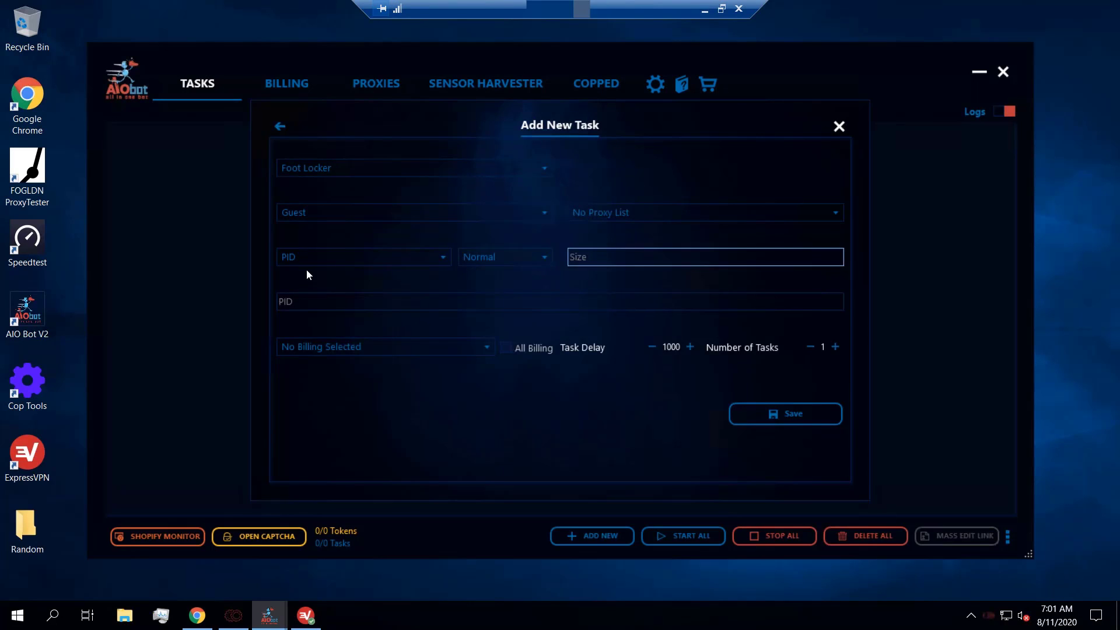
click(307, 301)
key(ctrl+v)
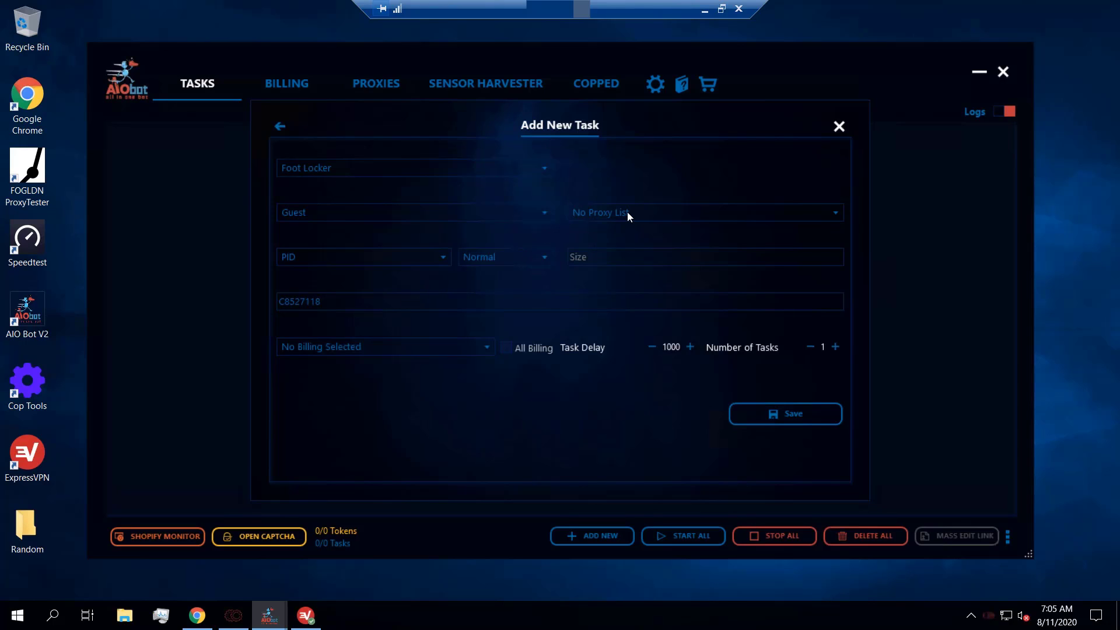
click(648, 218)
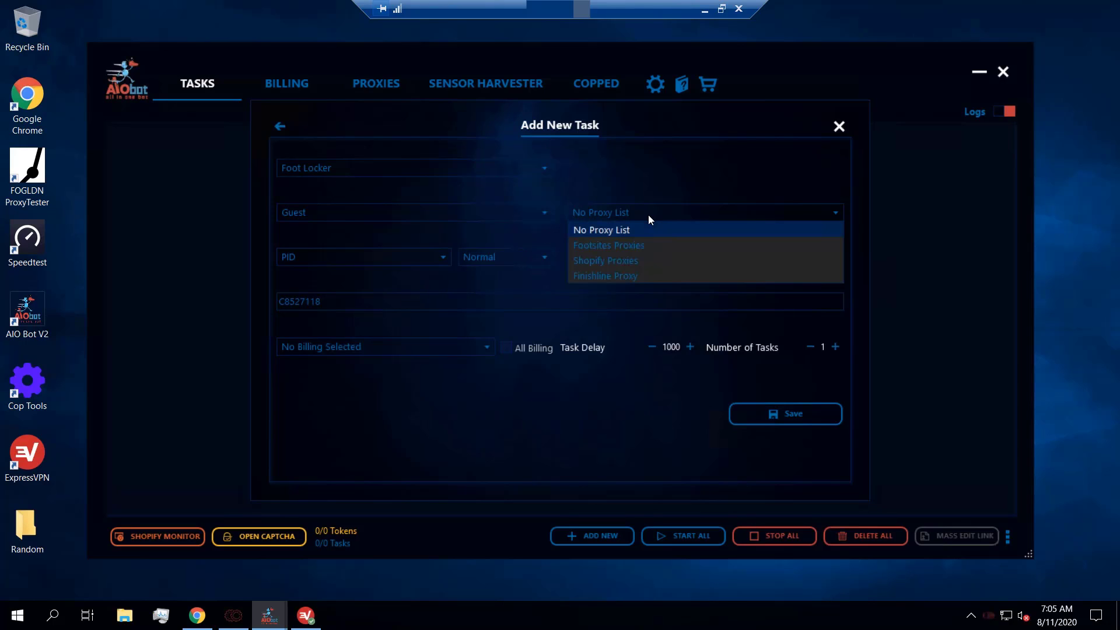
click(653, 246)
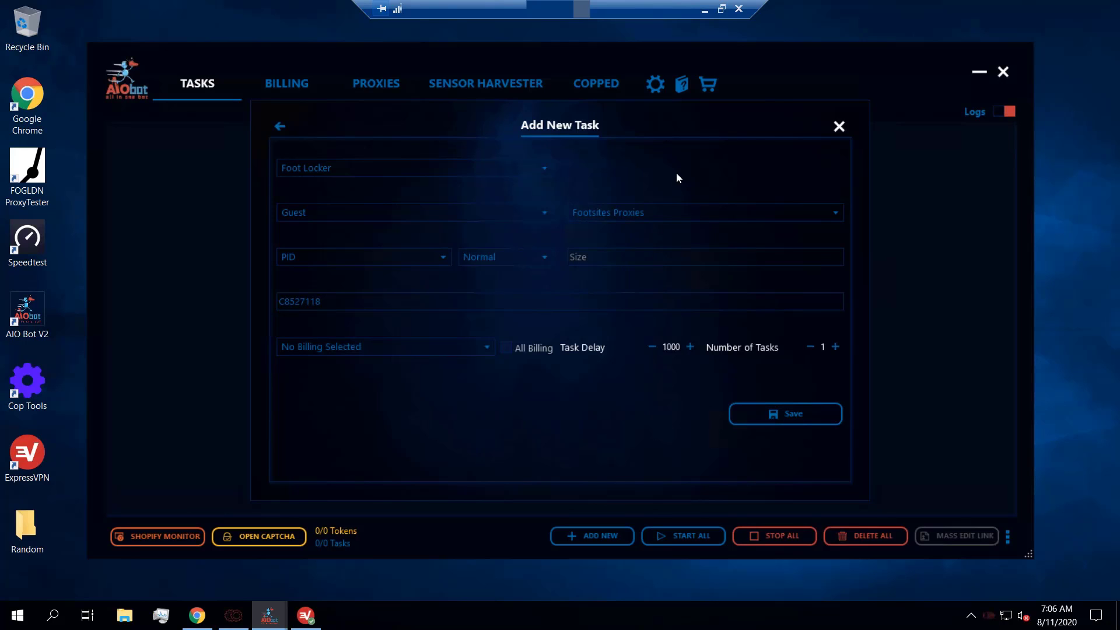
Enter 10 as the task's size, then replace it with random
click(622, 257)
click(630, 252)
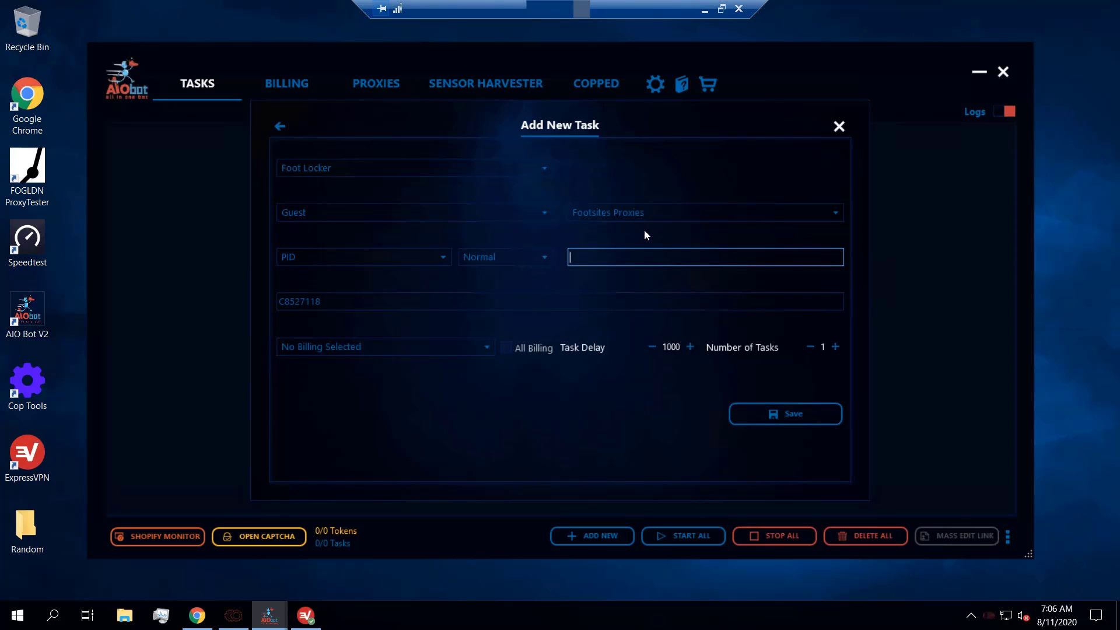
text(10)
drag(583, 257, 556, 259)
key(BackSpace)
text(random)
Try 10&11 as the task's size, then change it back to random
drag(616, 260, 531, 246)
key(BackSpace)
text(10&11)
key(BackSpace)
key(BackSpace)
key(BackSpace)
key(BackSpace)
key(BackSpace)
text(random)
Select the Test billing profile for the new Foot Locker task
click(487, 348)
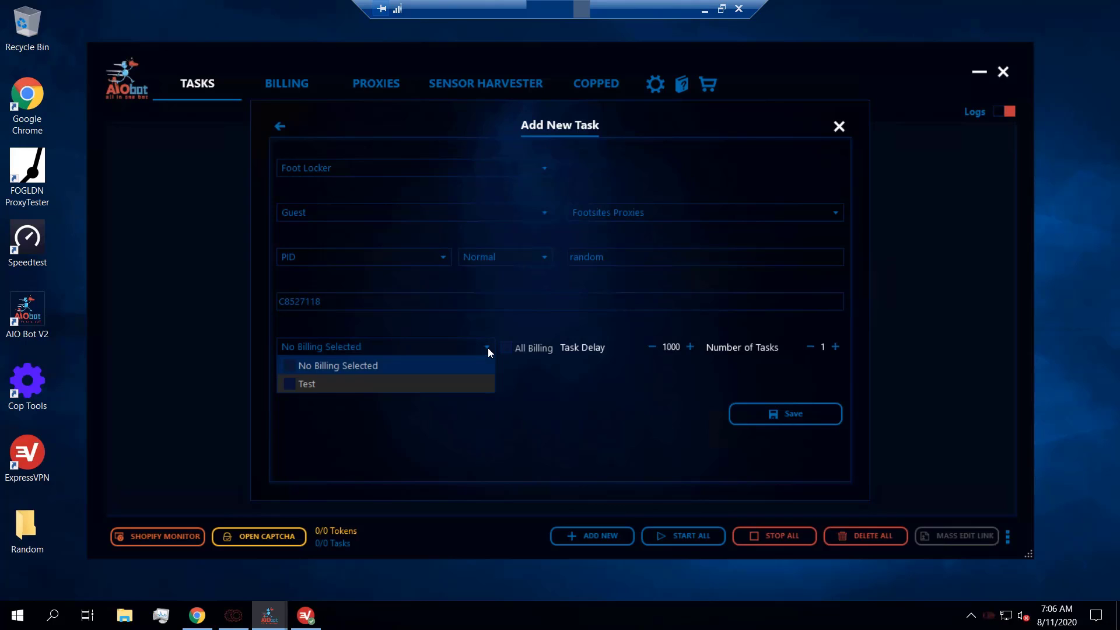
click(289, 385)
click(423, 420)
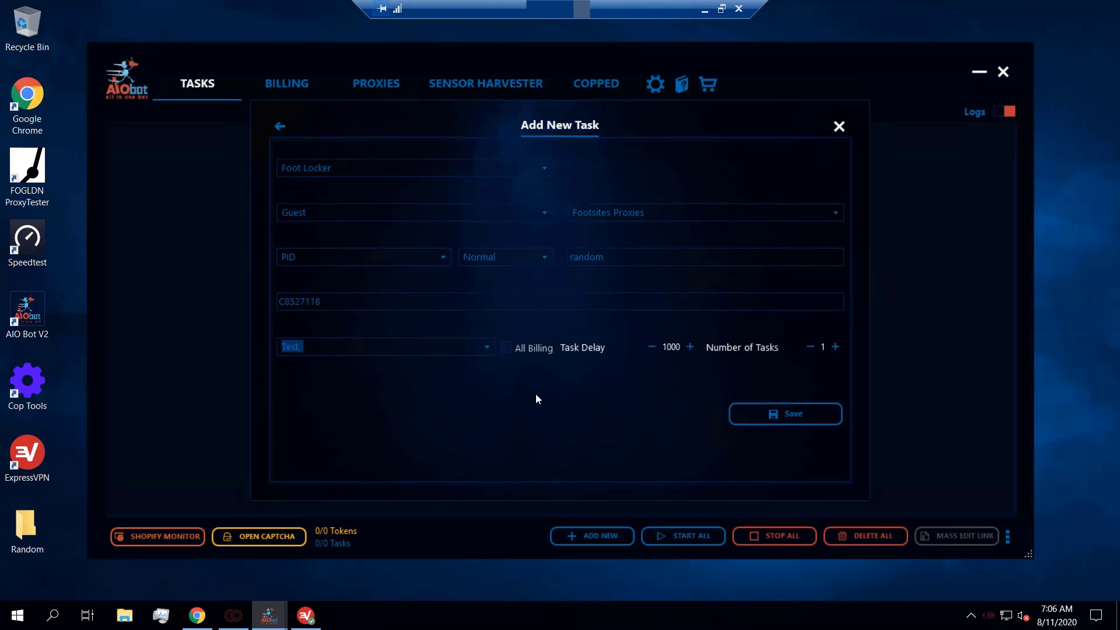
Set the task delay to 7500, then save the task and close the new task form
double_click(672, 348)
text(5000)
key(BackSpace)
key(BackSpace)
key(BackSpace)
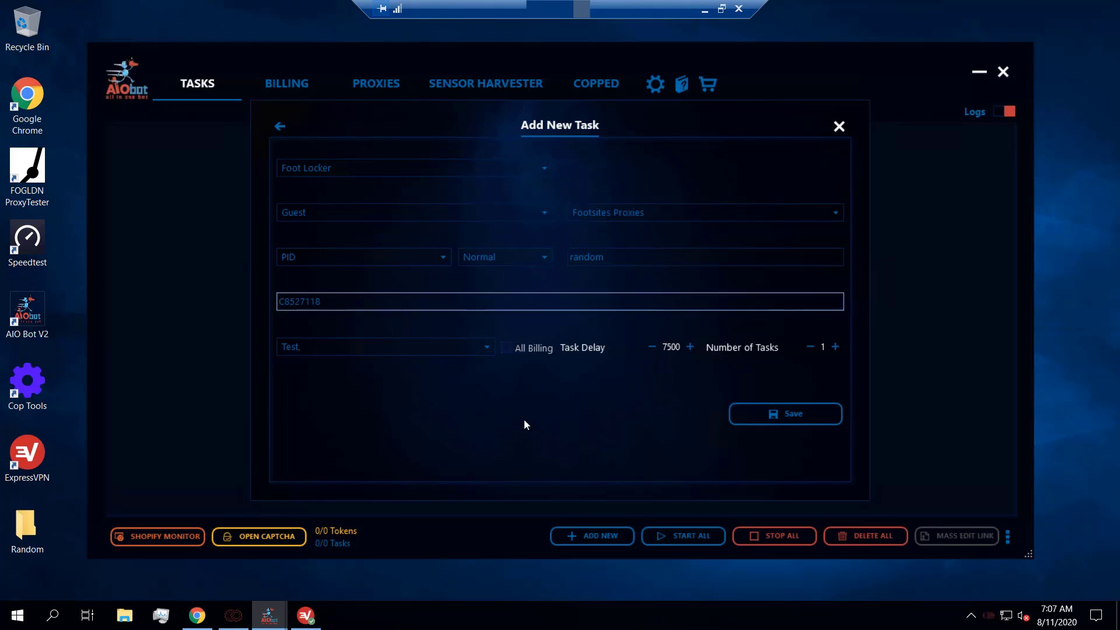
click(780, 415)
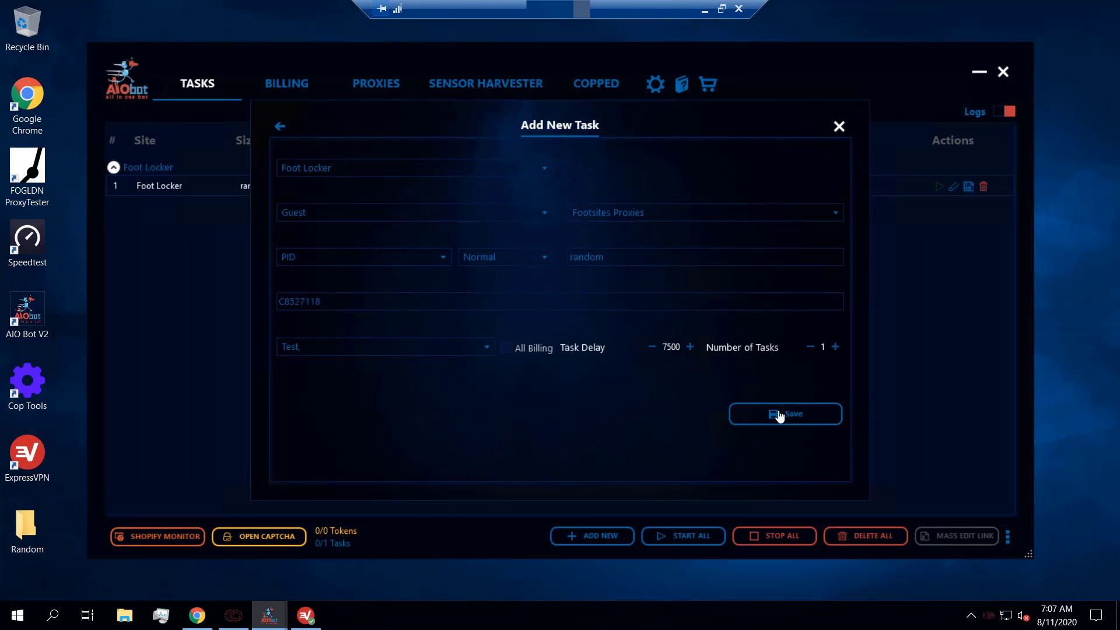
click(838, 127)
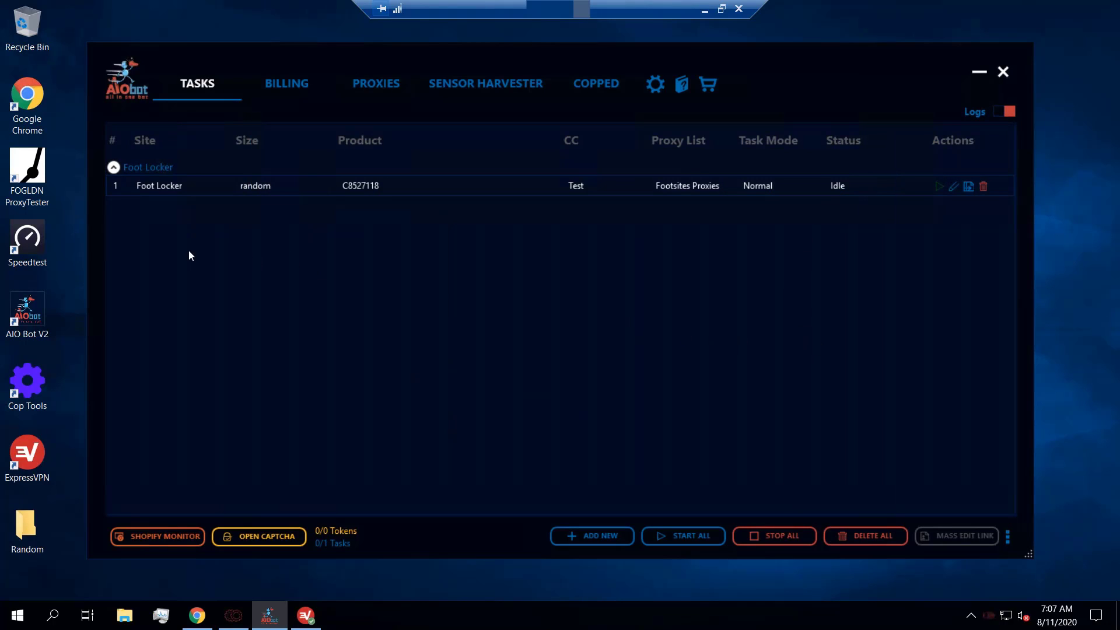
Duplicate the Foot Locker task once and delete the copy
click(954, 188)
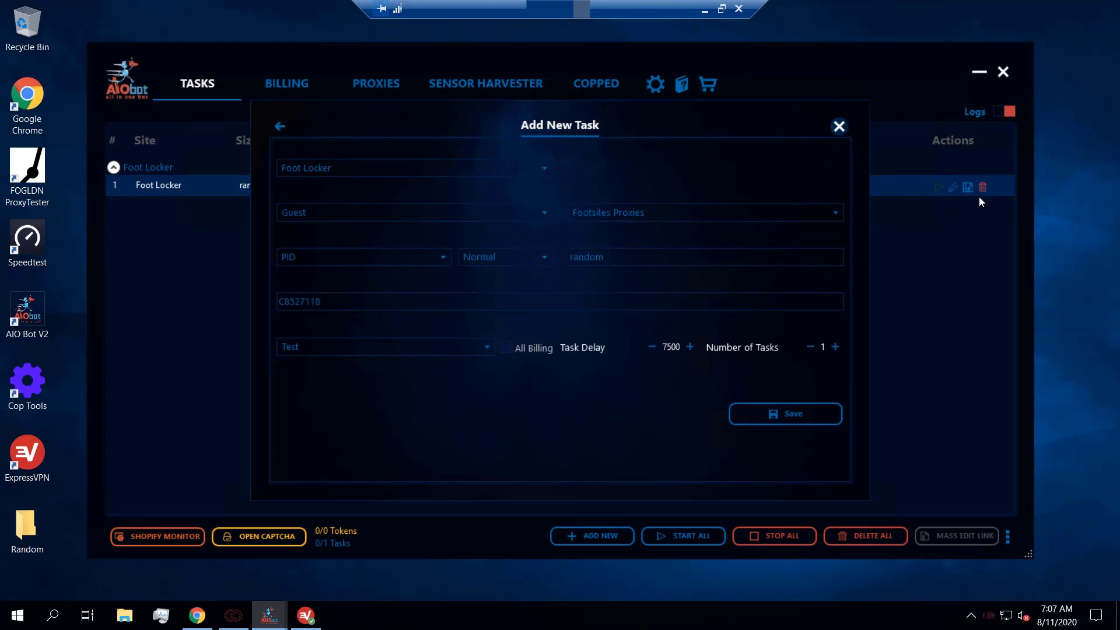
click(970, 193)
click(967, 187)
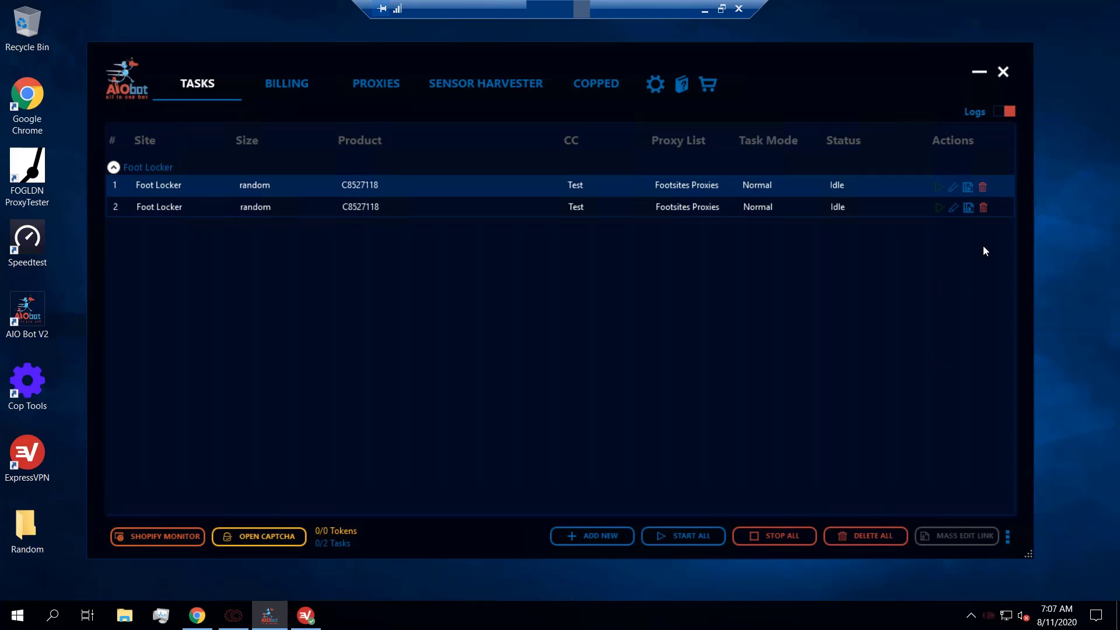
click(984, 208)
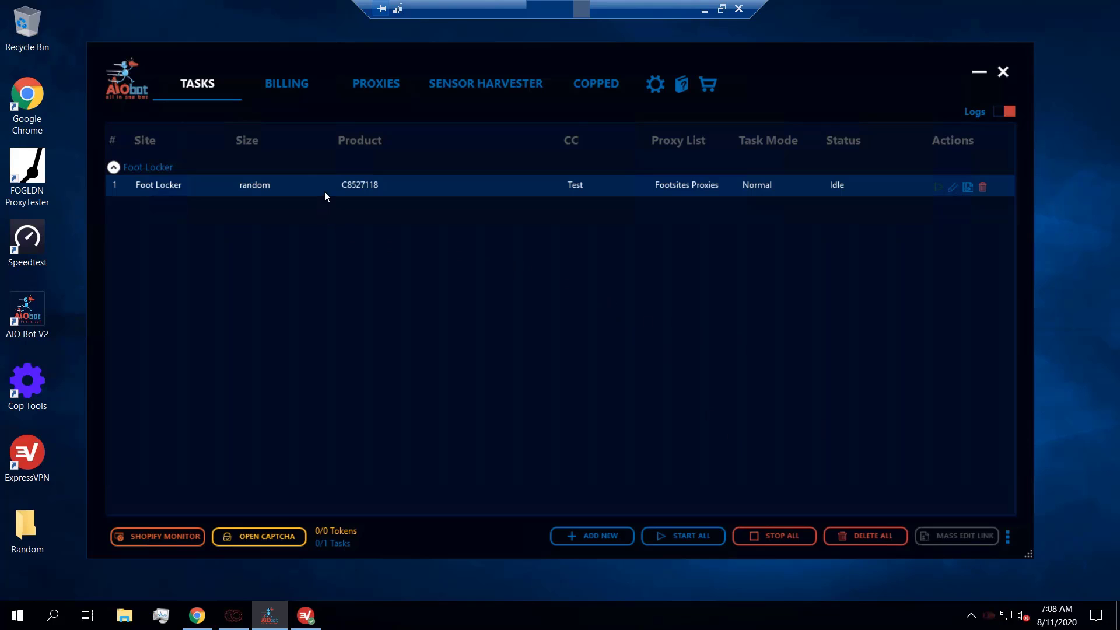
Duplicate the Foot Locker task 13 times to get a list of 14 identical tasks
click(971, 192)
click(971, 191)
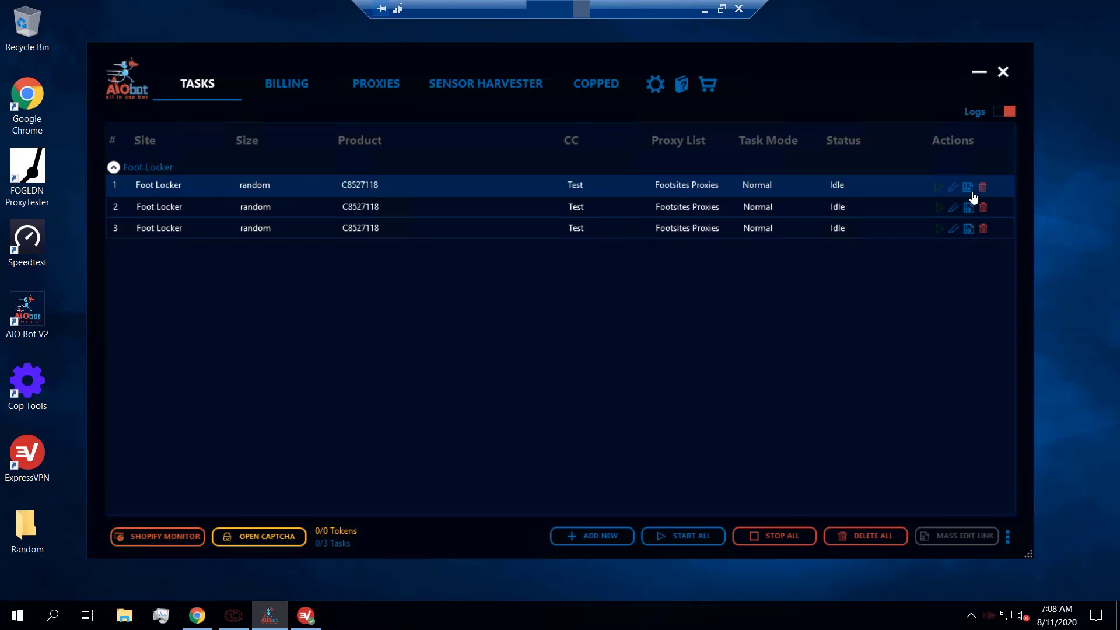
click(971, 192)
click(971, 192)
click(970, 192)
click(971, 192)
click(971, 192)
click(970, 192)
click(971, 192)
click(971, 192)
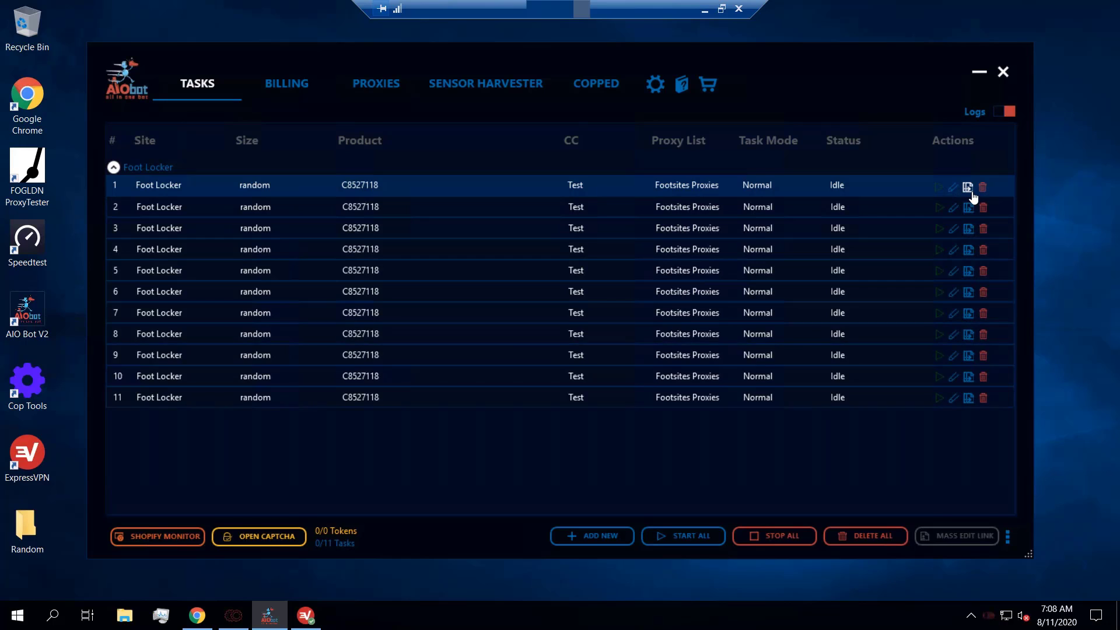
click(971, 192)
click(970, 191)
click(971, 192)
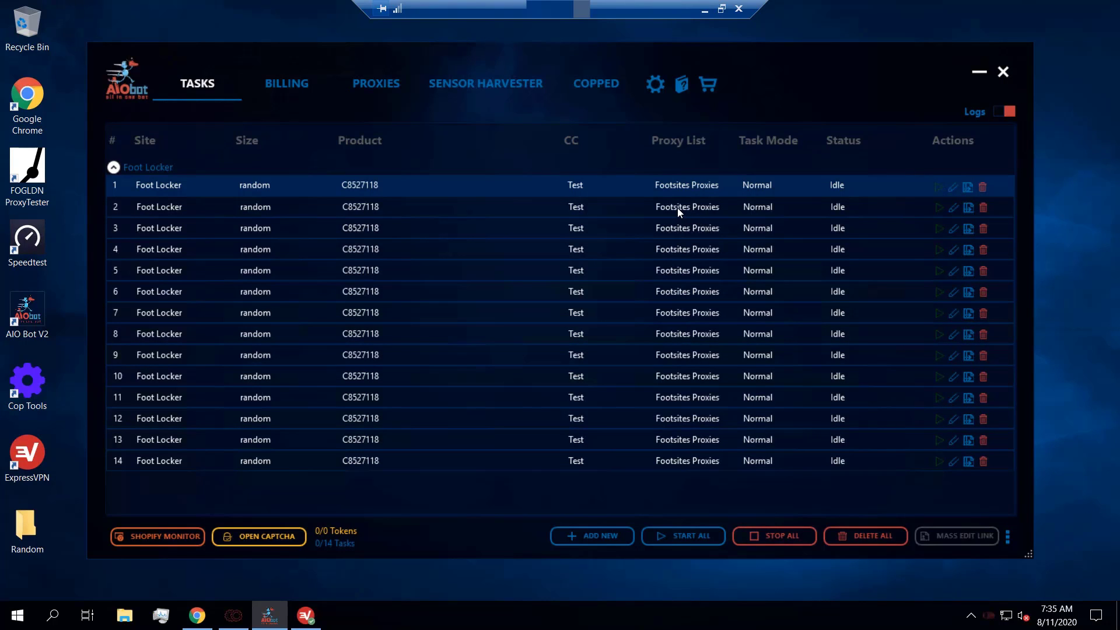
Select the first eight tasks and examine the bulk actions offered for them
drag(677, 207, 678, 332)
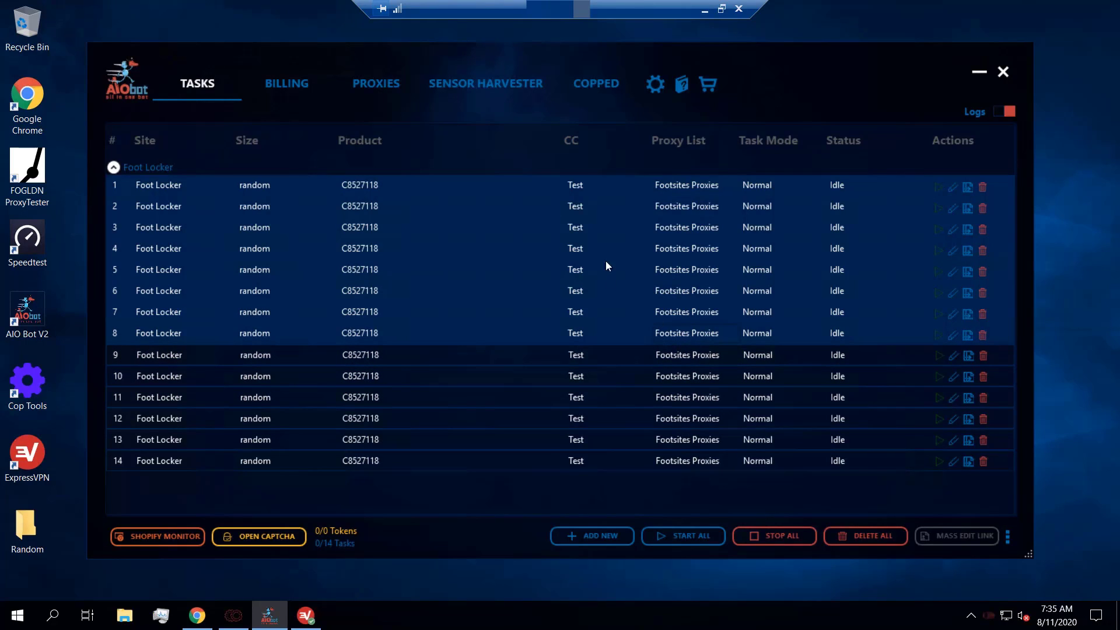
right_click(601, 247)
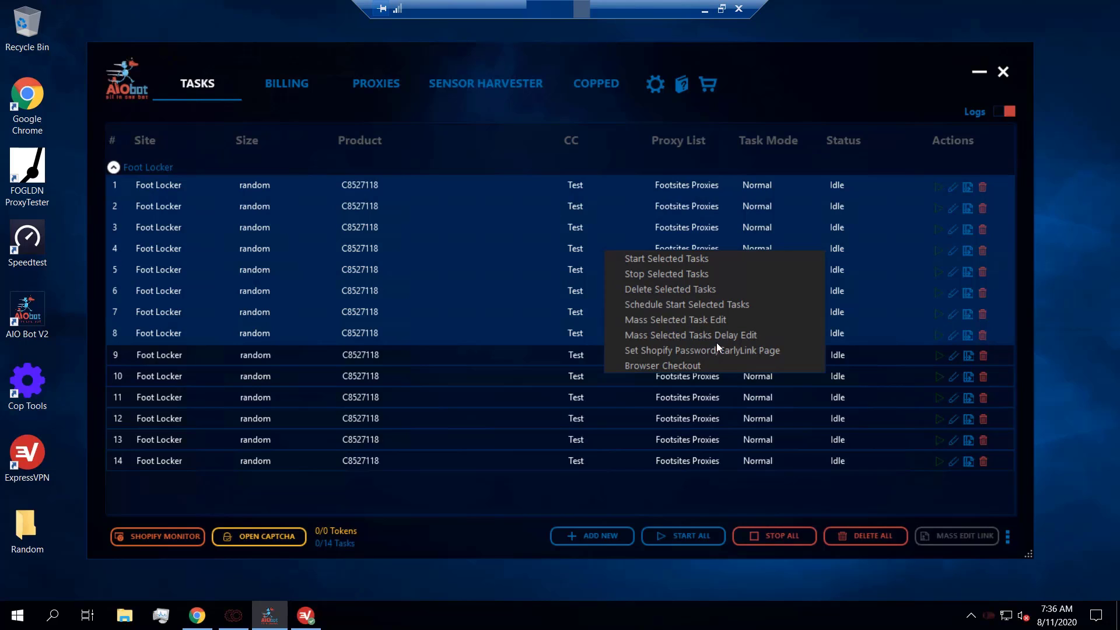
click(862, 226)
click(860, 227)
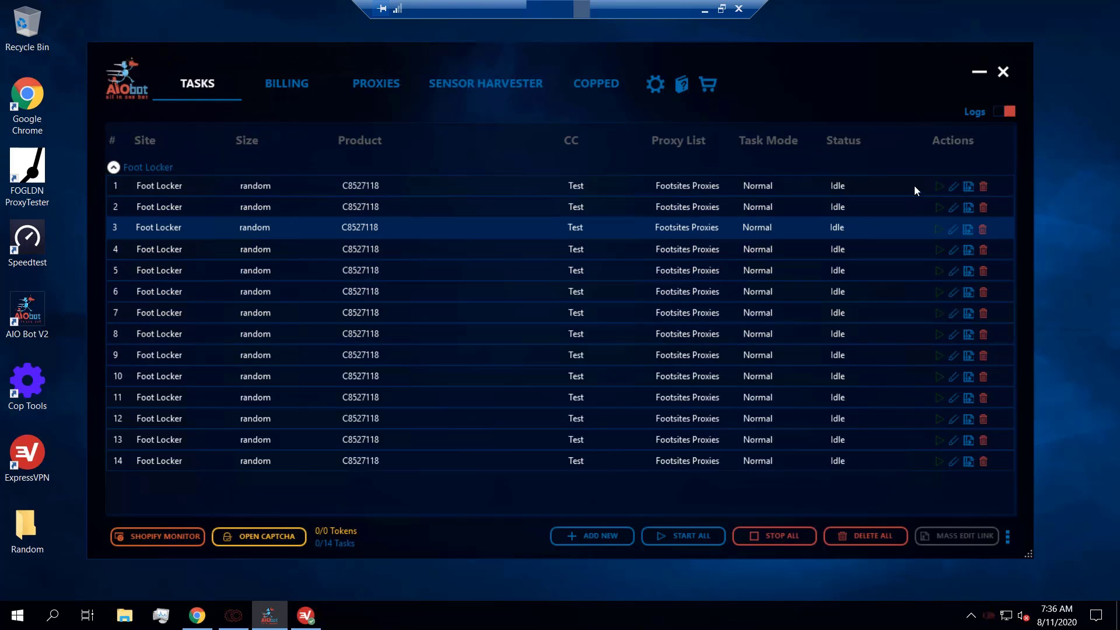
Open the first Foot Locker task for editing, look at its task mode options, and close the form without saving
click(920, 187)
click(954, 188)
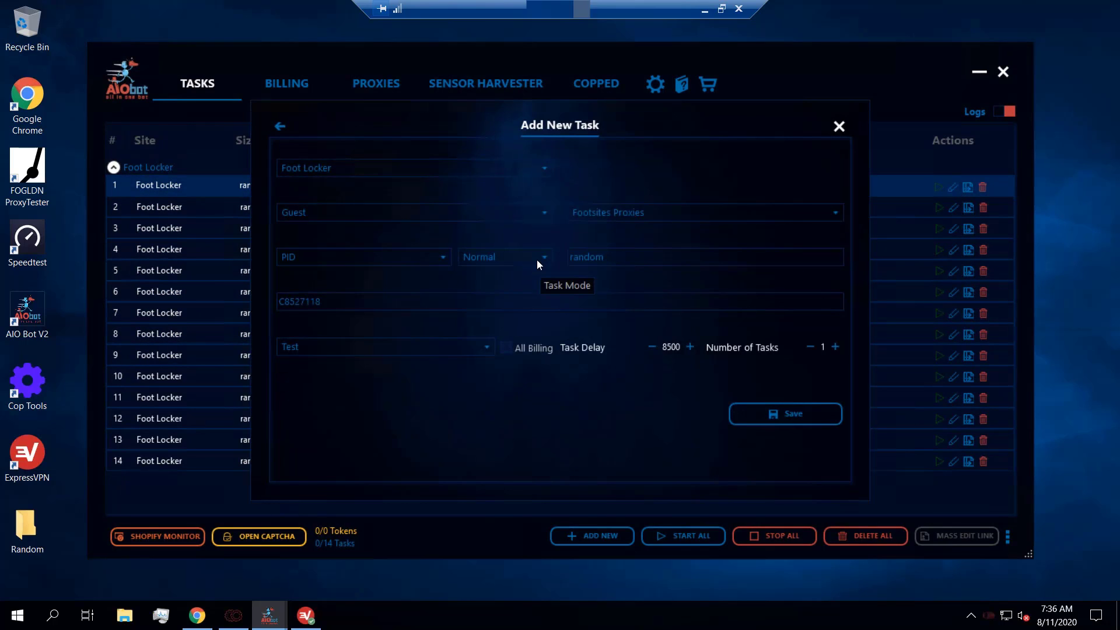
click(537, 261)
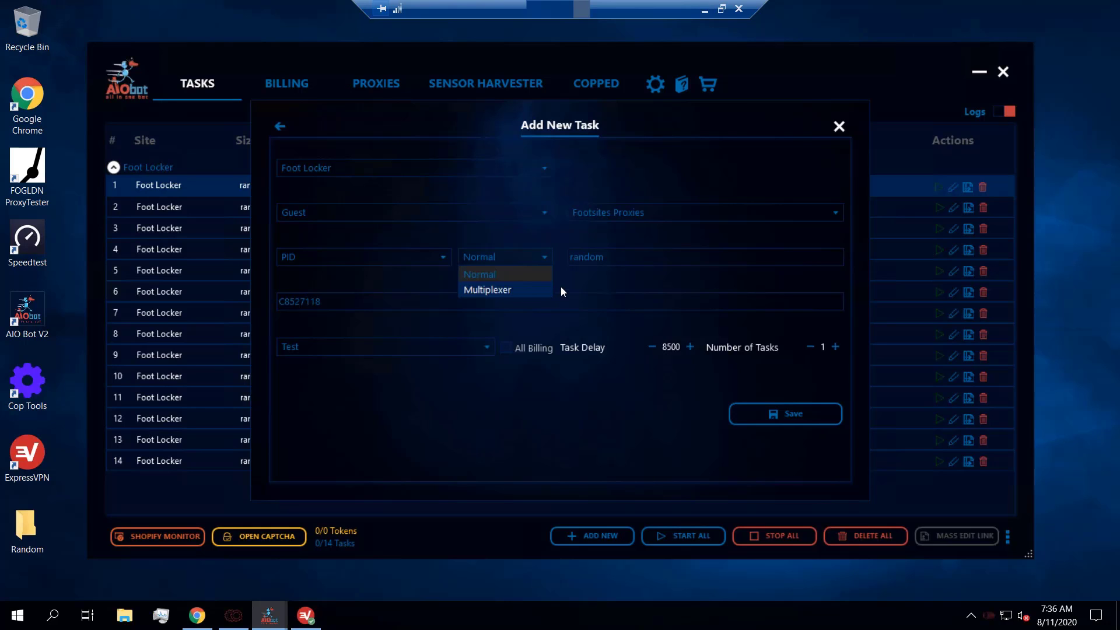
click(576, 263)
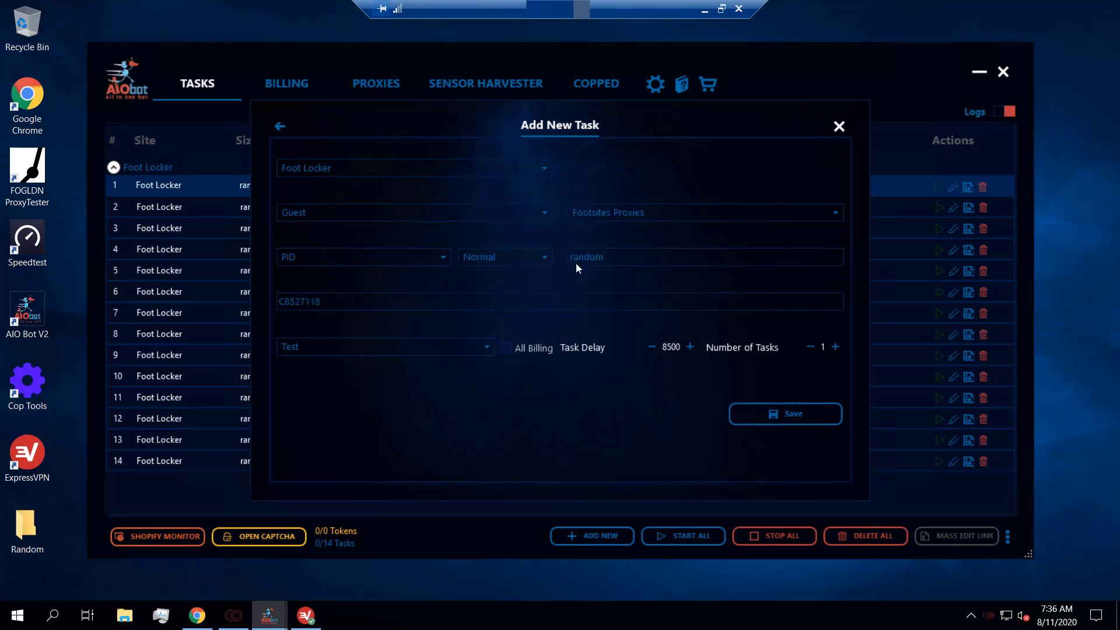
click(838, 127)
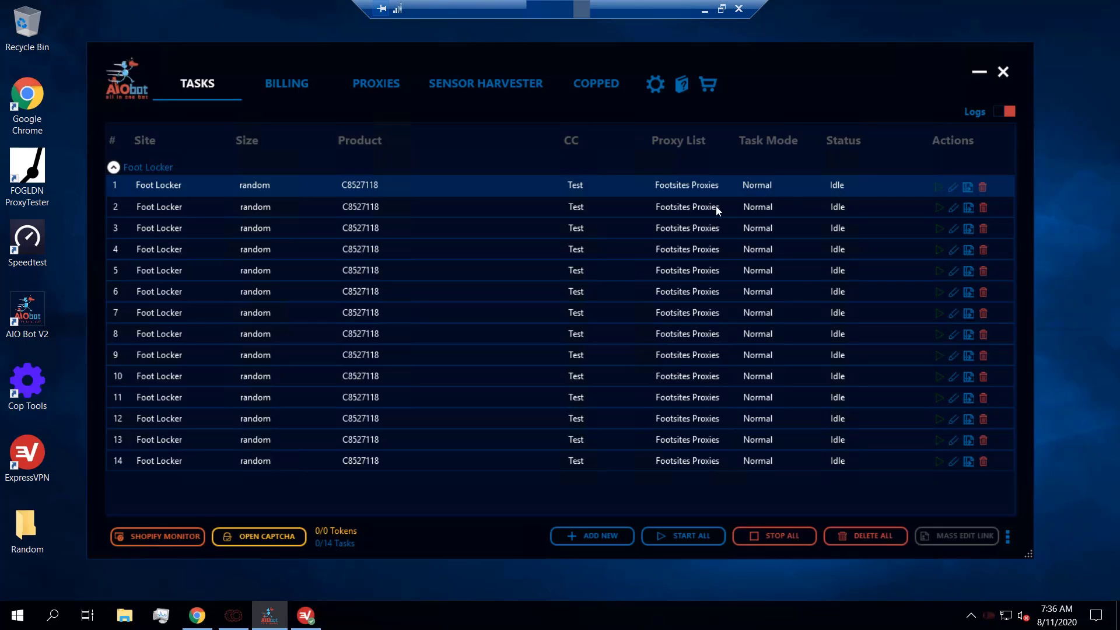
Set the task delay of the first seven tasks to 9000 in one bulk edit, then check the delays of tasks 1 and 11
drag(699, 208, 694, 315)
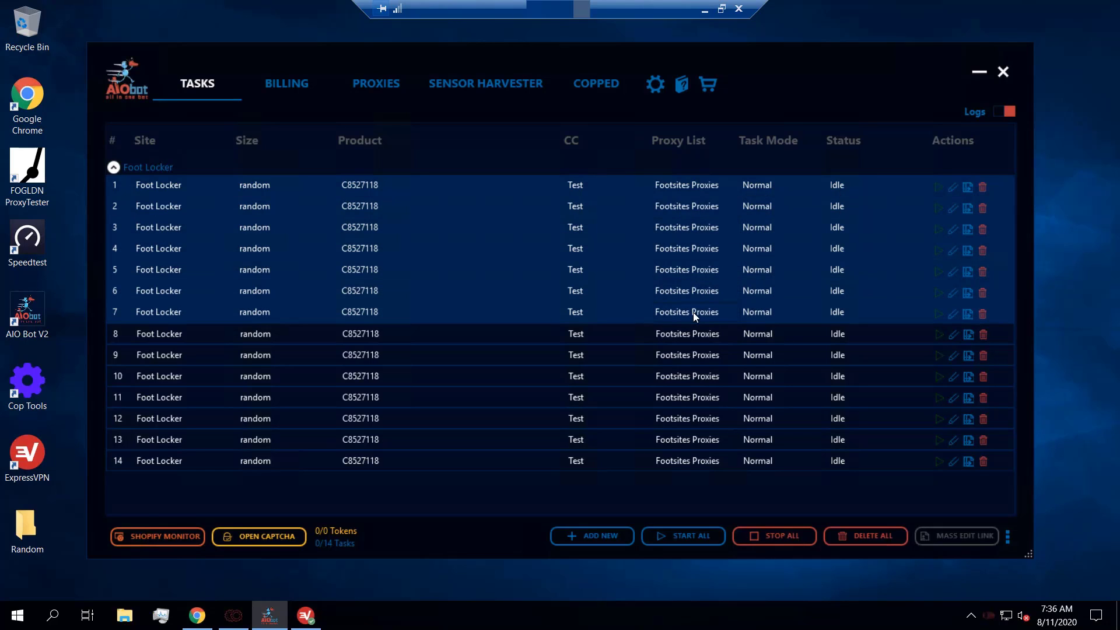
right_click(604, 242)
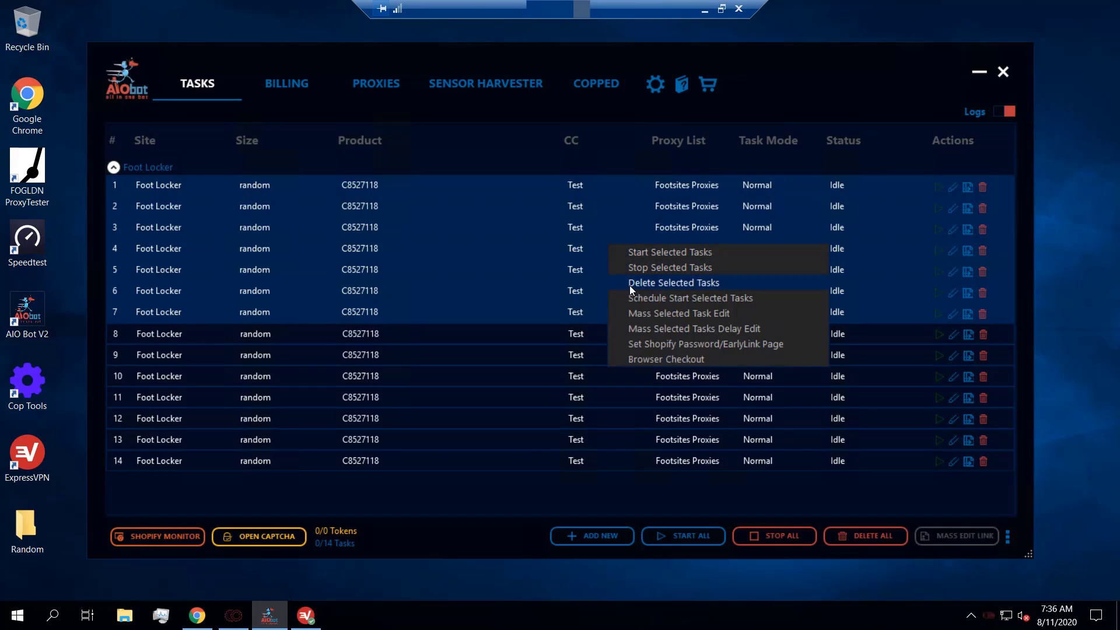
click(684, 333)
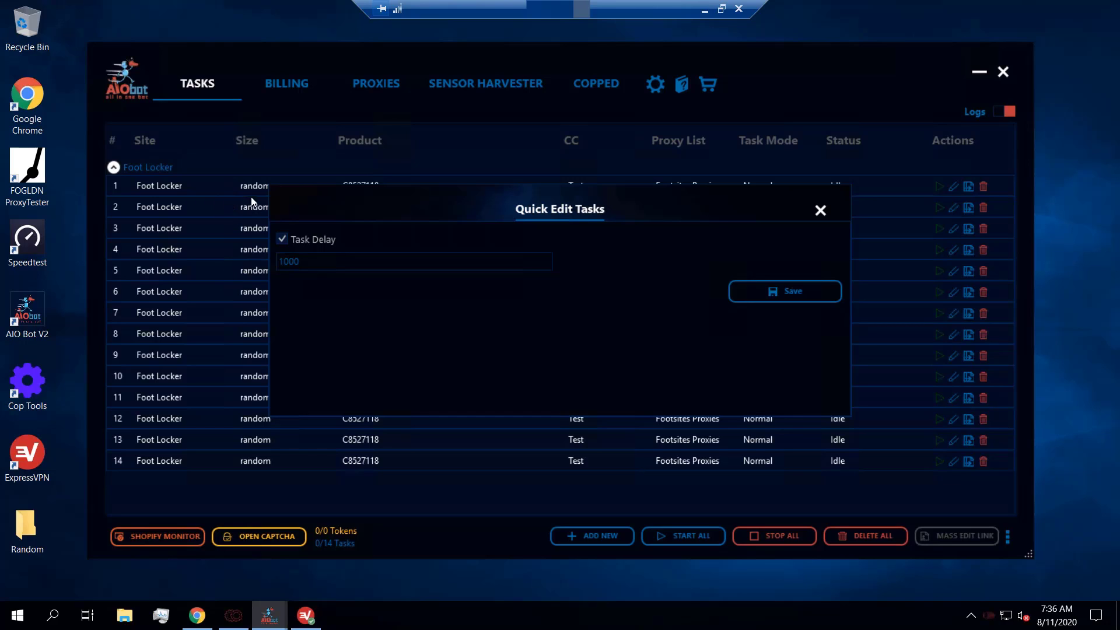
double_click(288, 260)
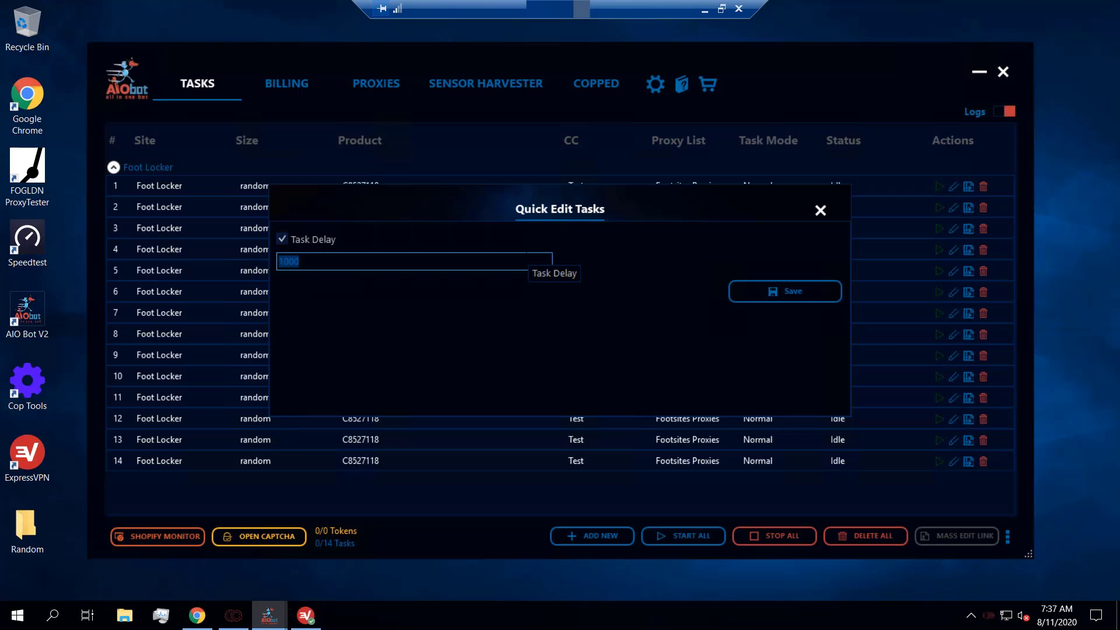
text(9000)
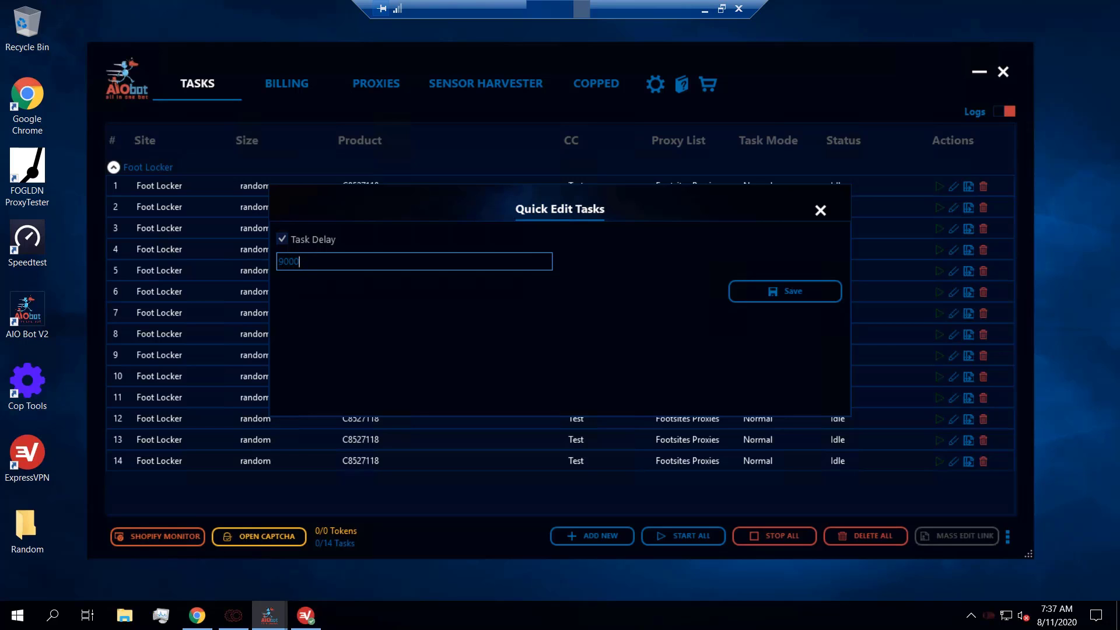
click(778, 295)
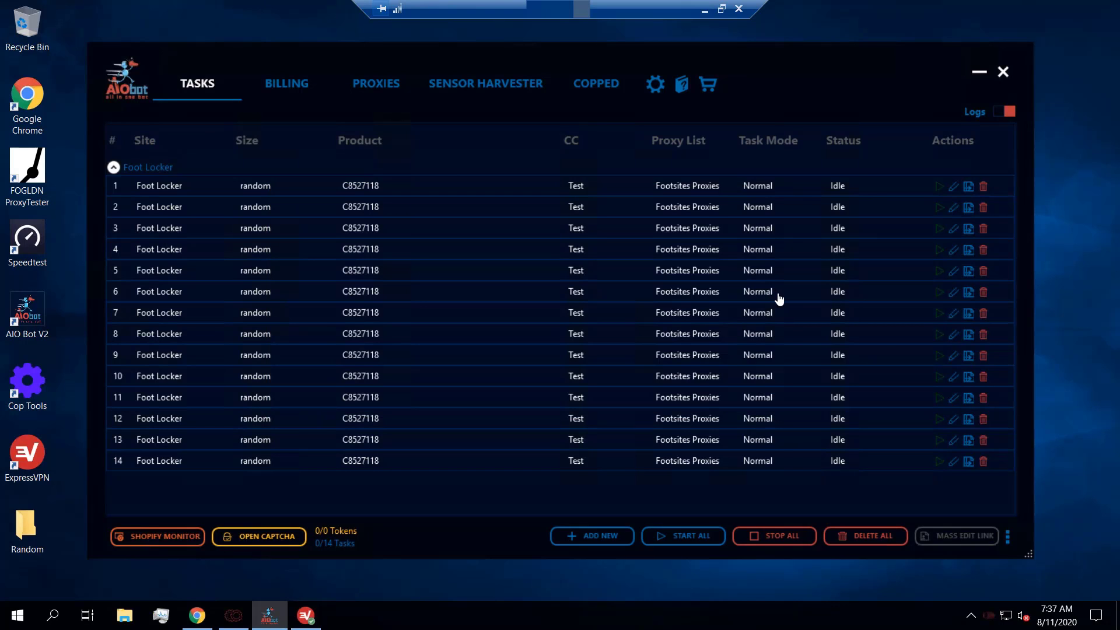
mouse_move(757, 186)
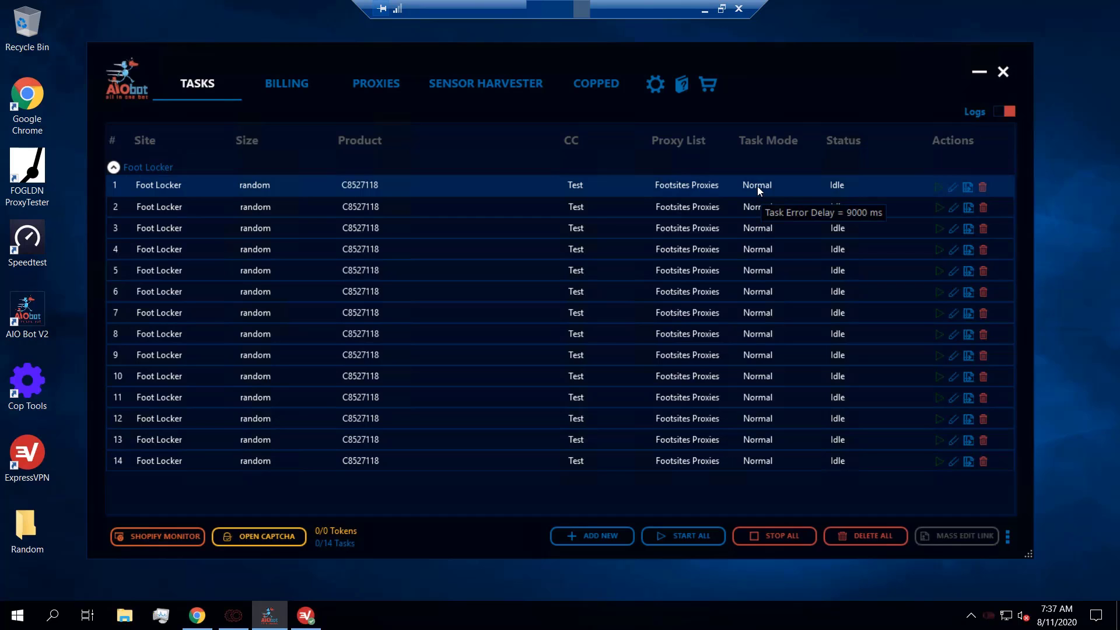
mouse_move(757, 399)
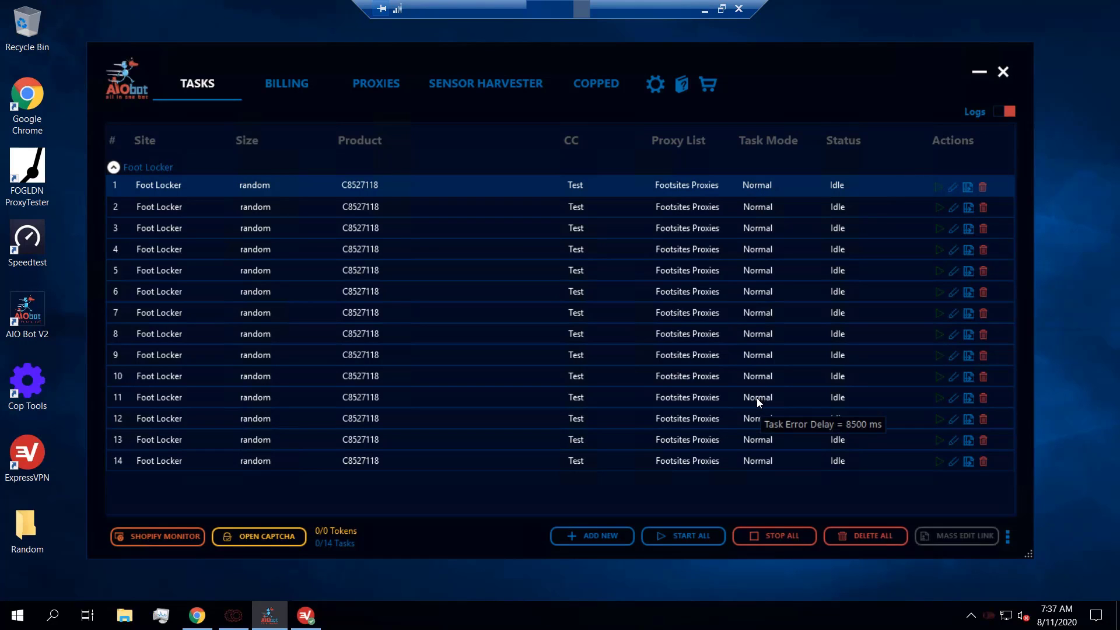
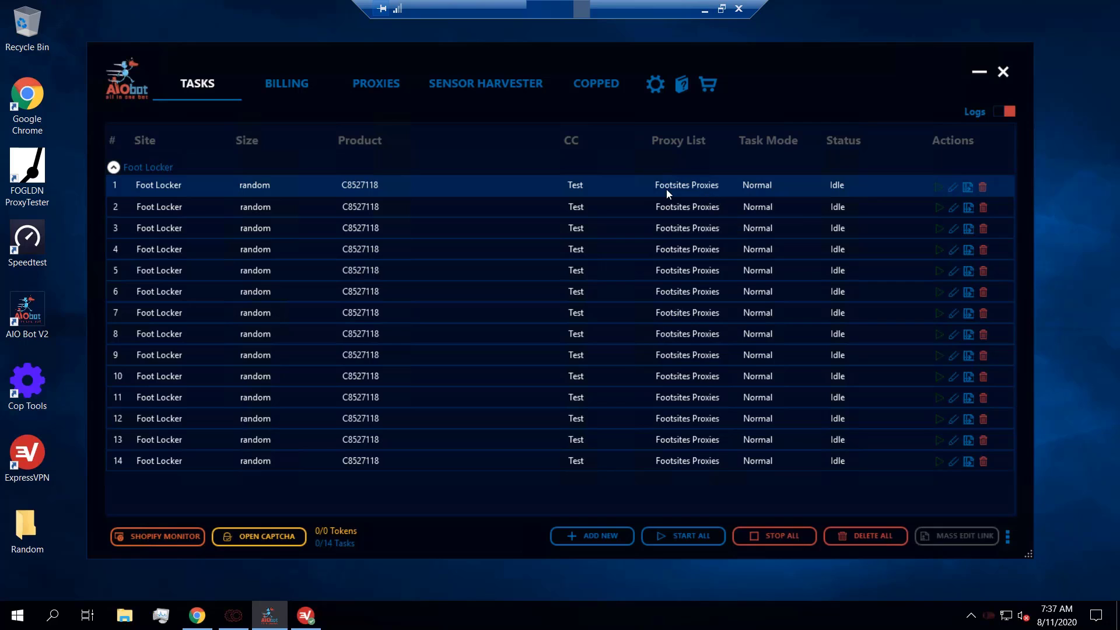
Change the size of the first task to 10 through the mass task edit and save it
right_click(667, 188)
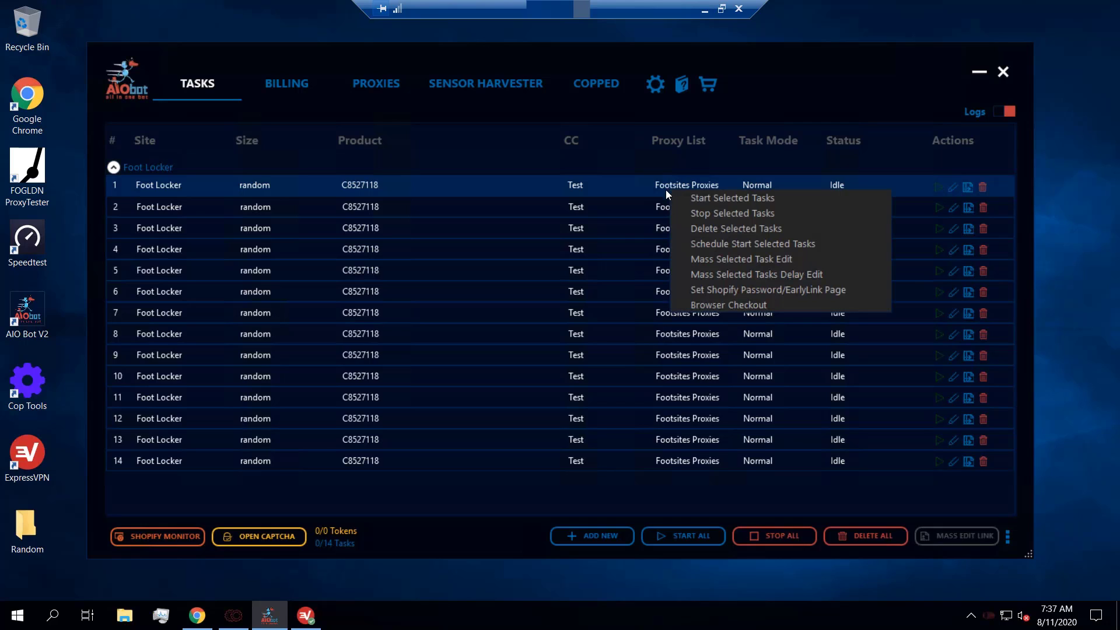
click(737, 258)
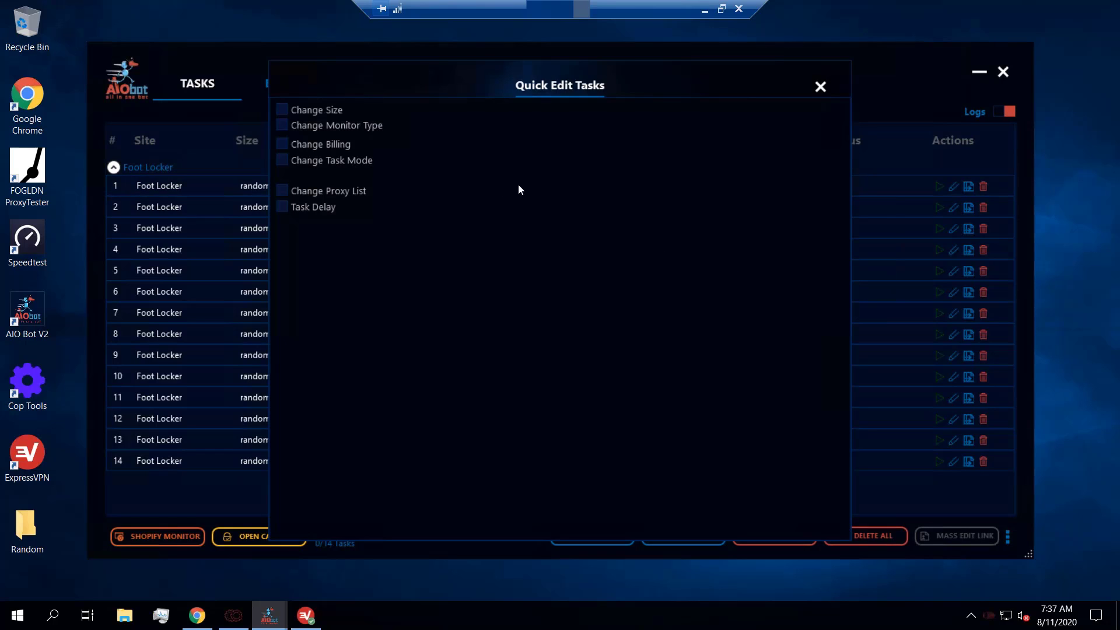
click(284, 110)
click(319, 133)
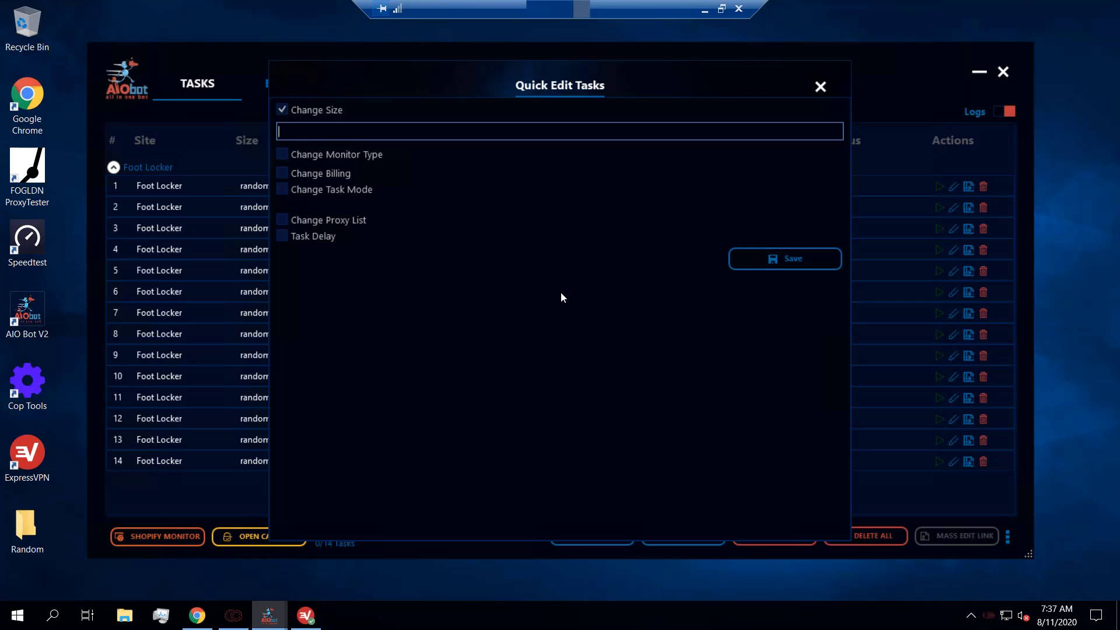
text(10)
click(794, 260)
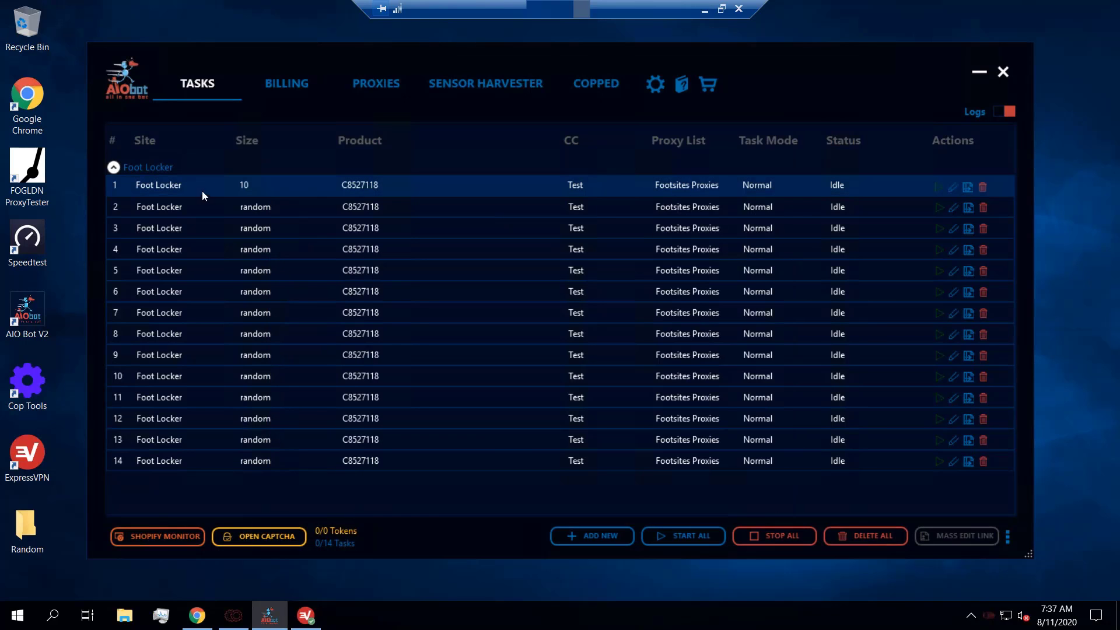
Open the mass task edit for the second task and look at the billing profiles available, leaving the billing change disabled
click(583, 209)
right_click(585, 212)
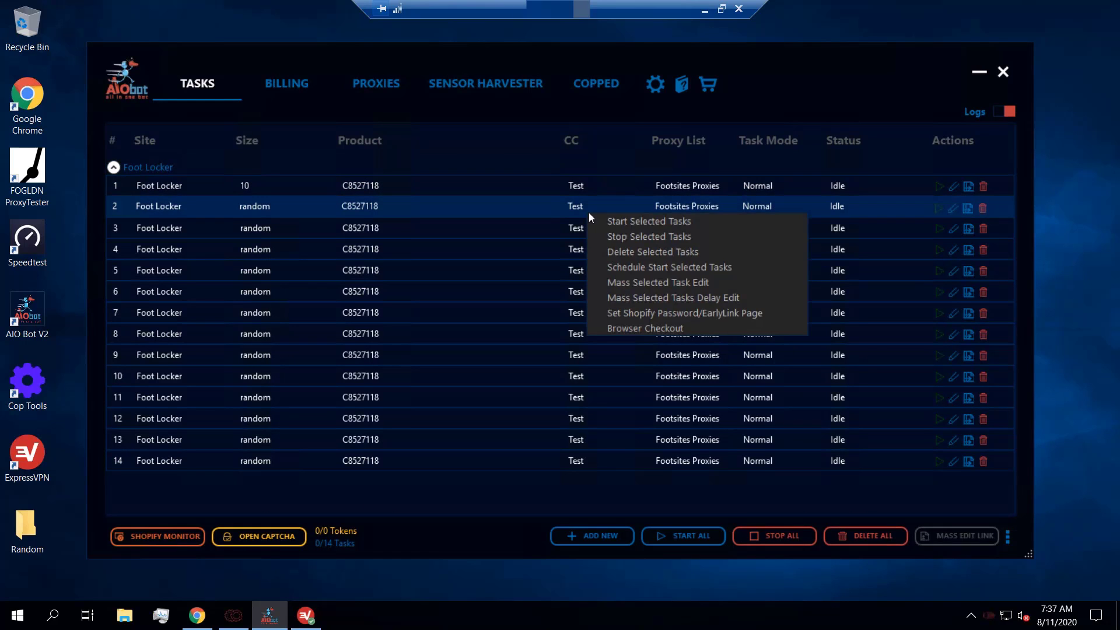
click(641, 282)
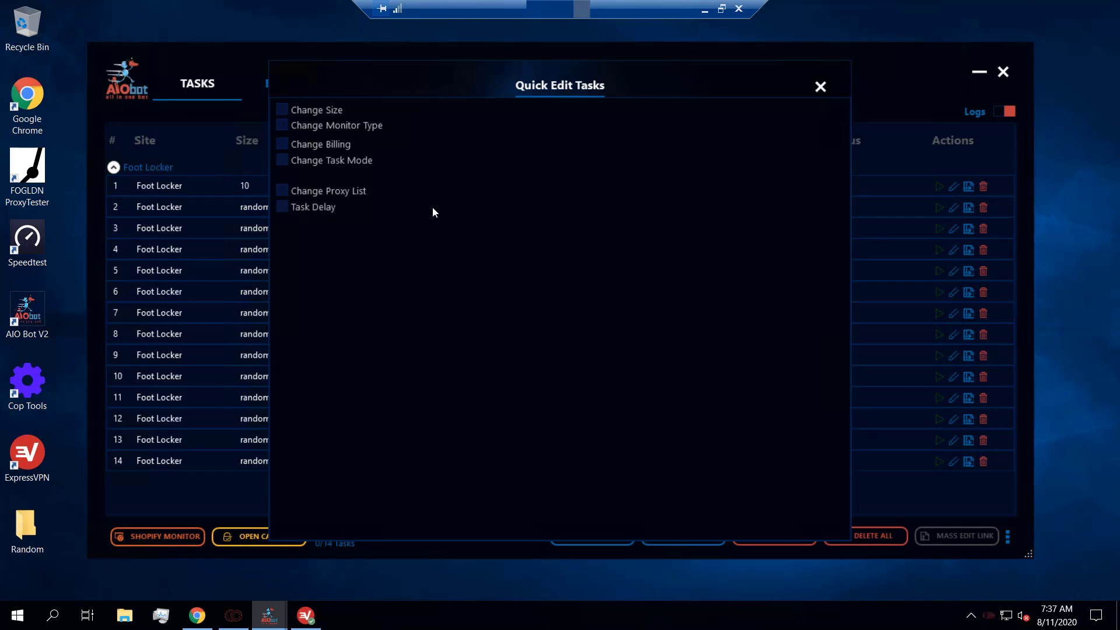
click(282, 146)
click(341, 166)
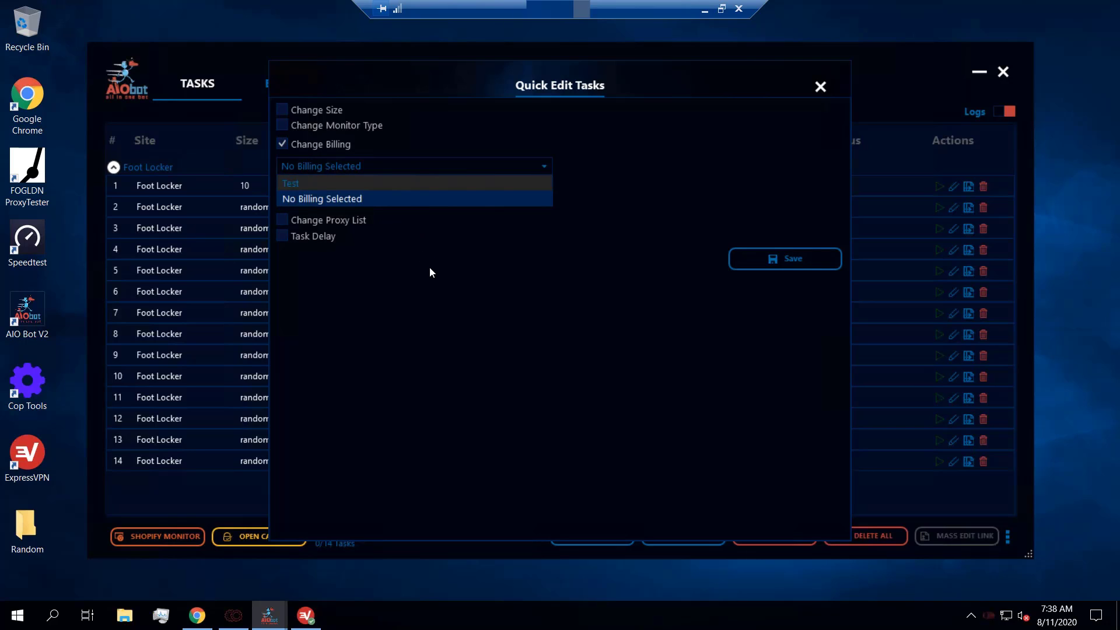
click(590, 149)
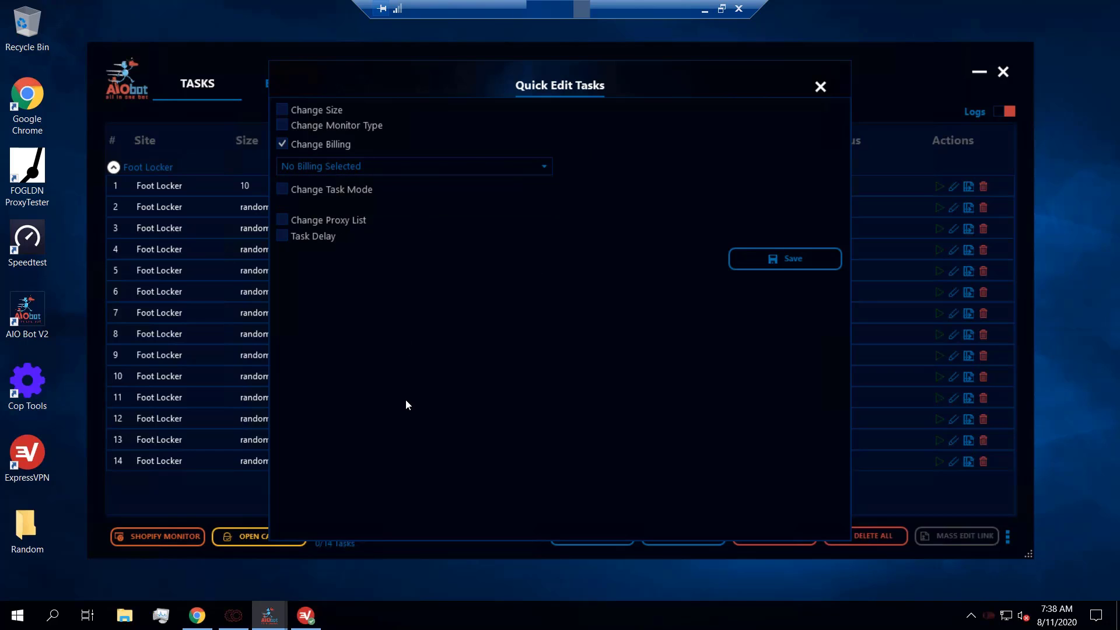
click(283, 145)
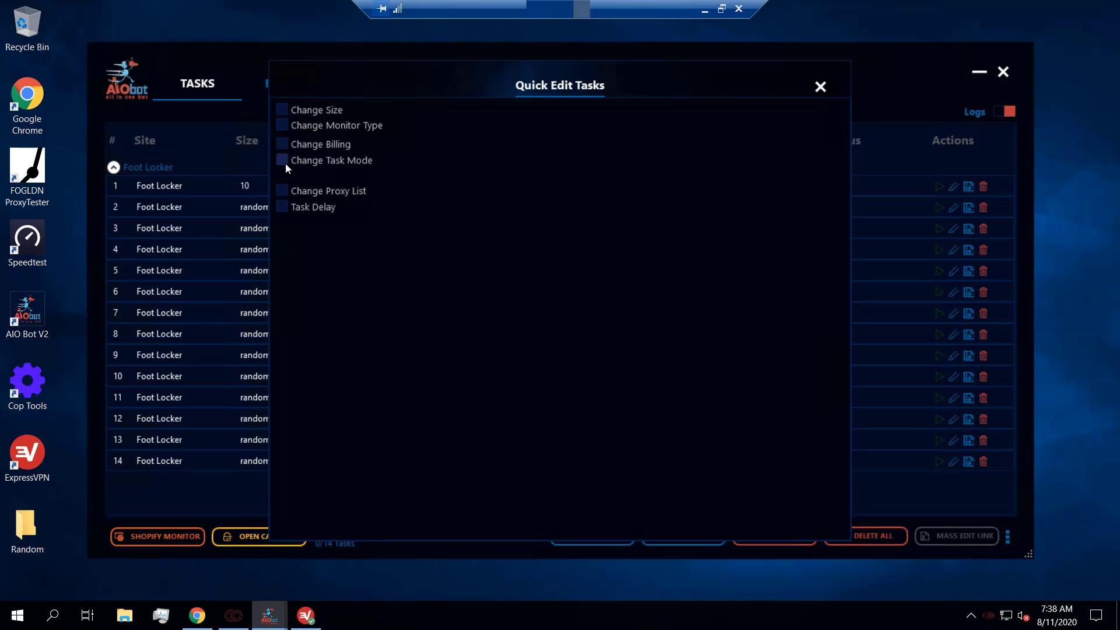
Look at the task modes offered in the quick edit form, leaving the task mode change disabled
click(282, 161)
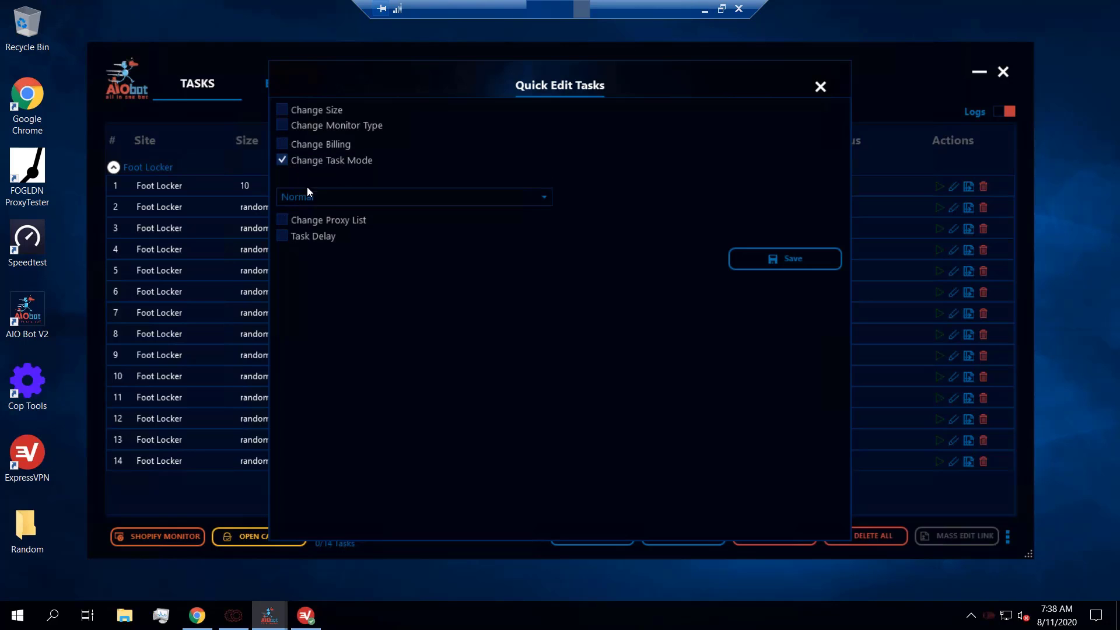
click(334, 202)
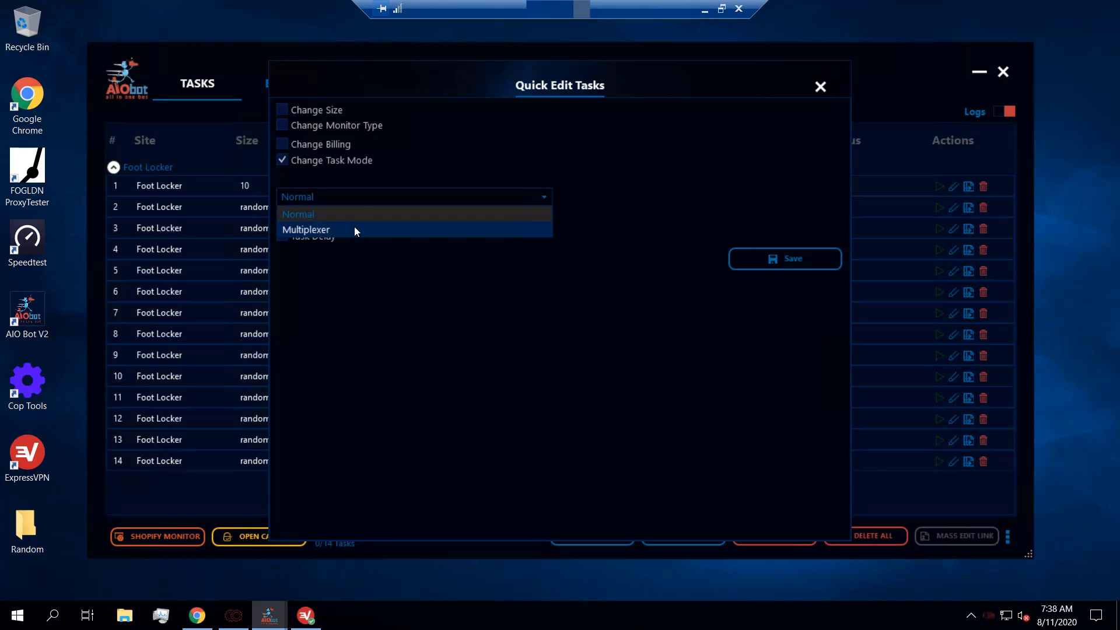
click(382, 281)
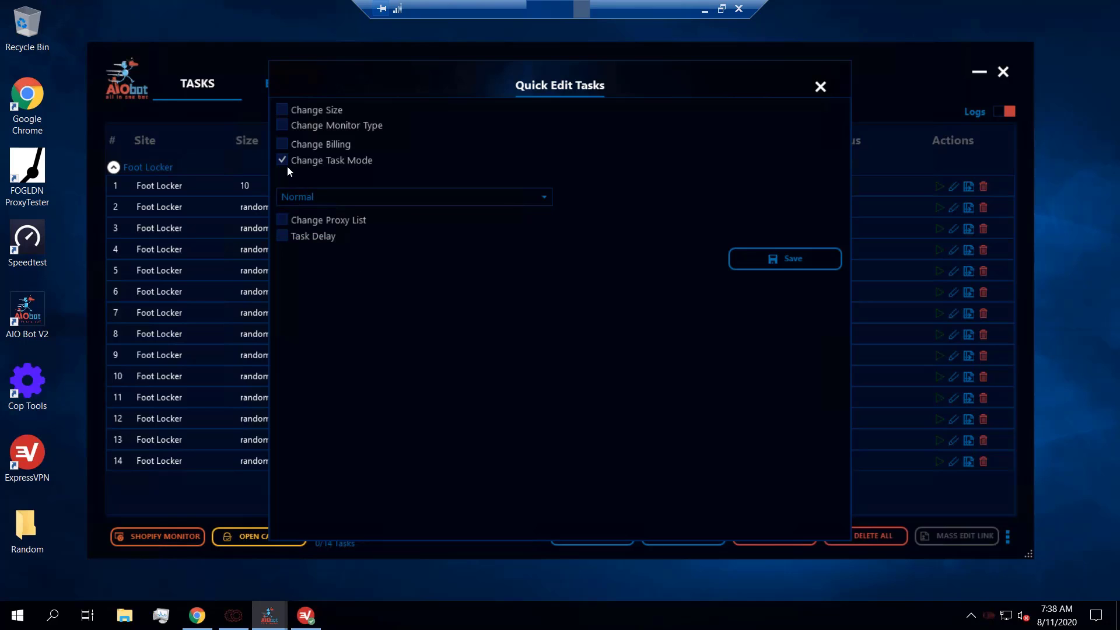
click(282, 161)
Look at the proxy lists and the task delay setting in the quick edit form, then close it without saving
click(283, 191)
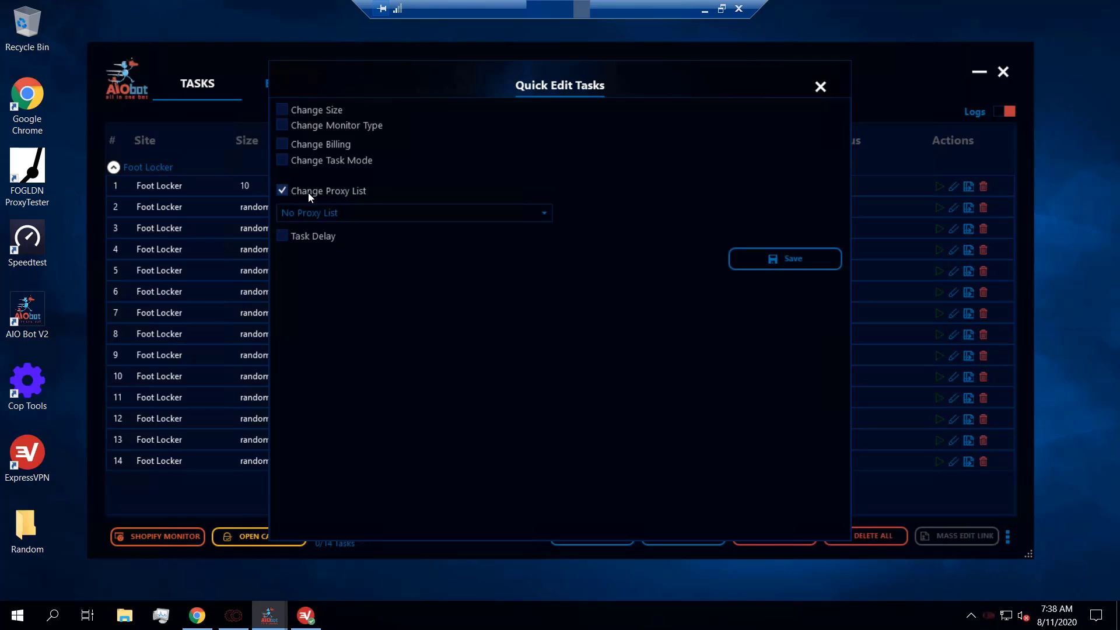
click(376, 220)
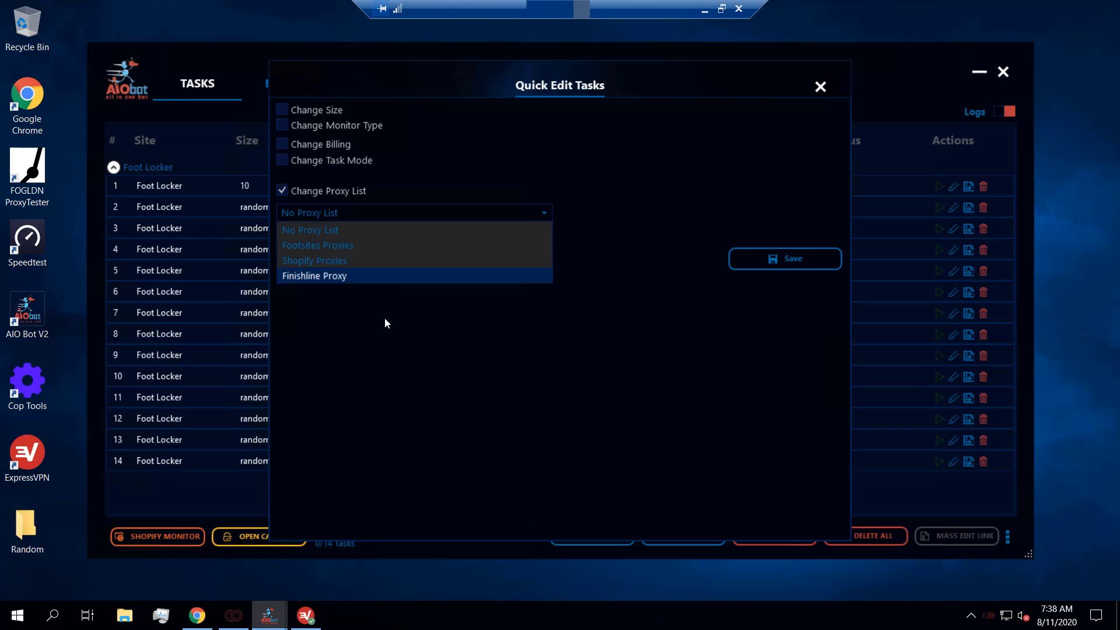
click(390, 337)
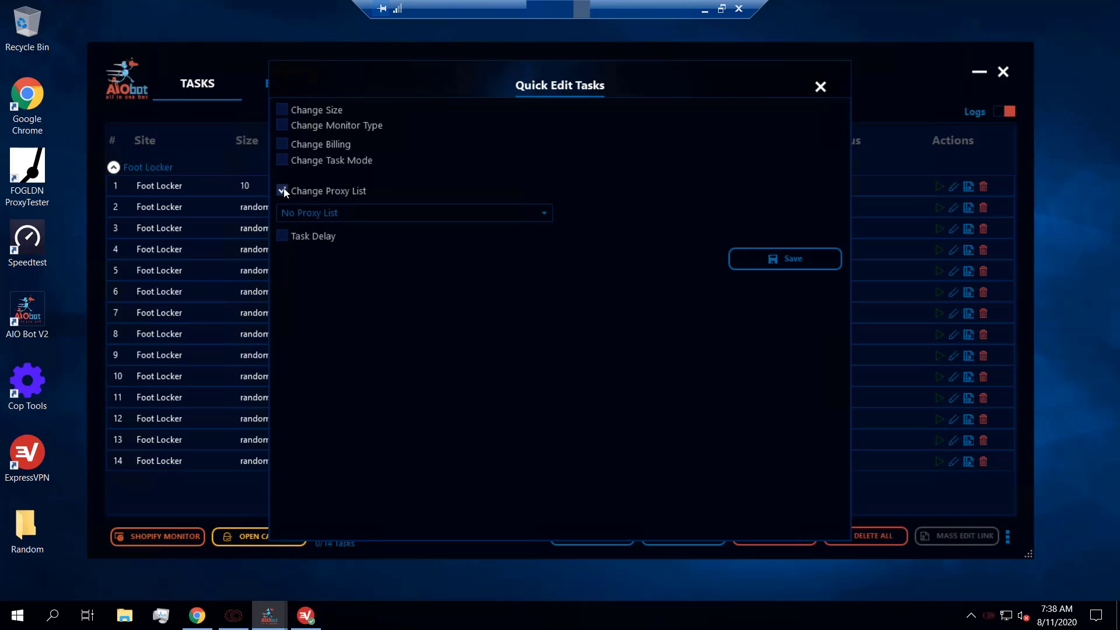
click(283, 190)
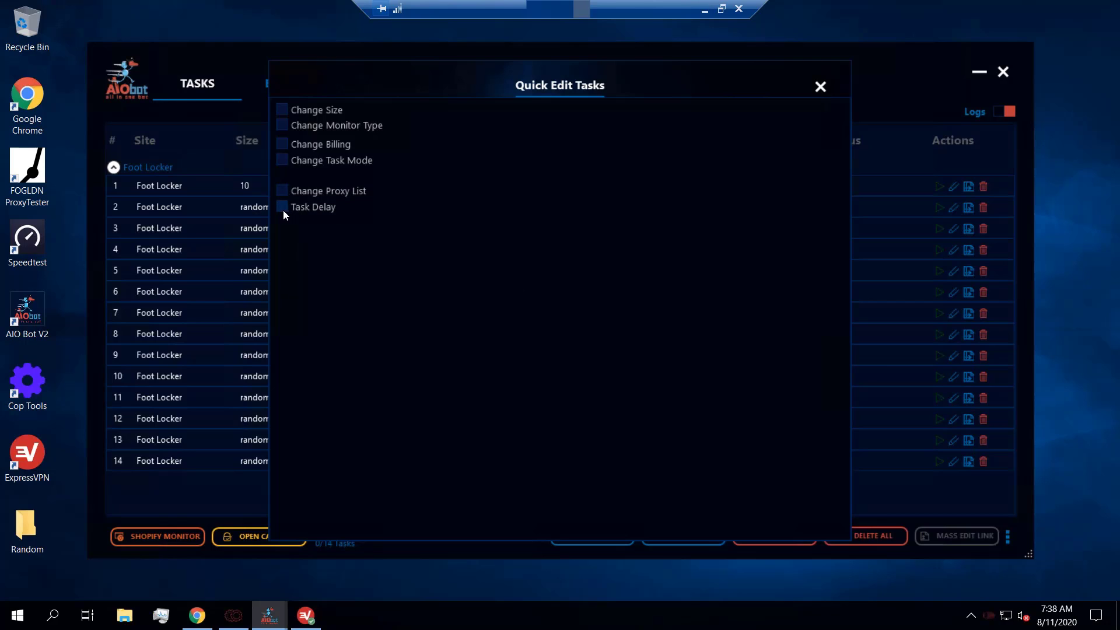
click(282, 208)
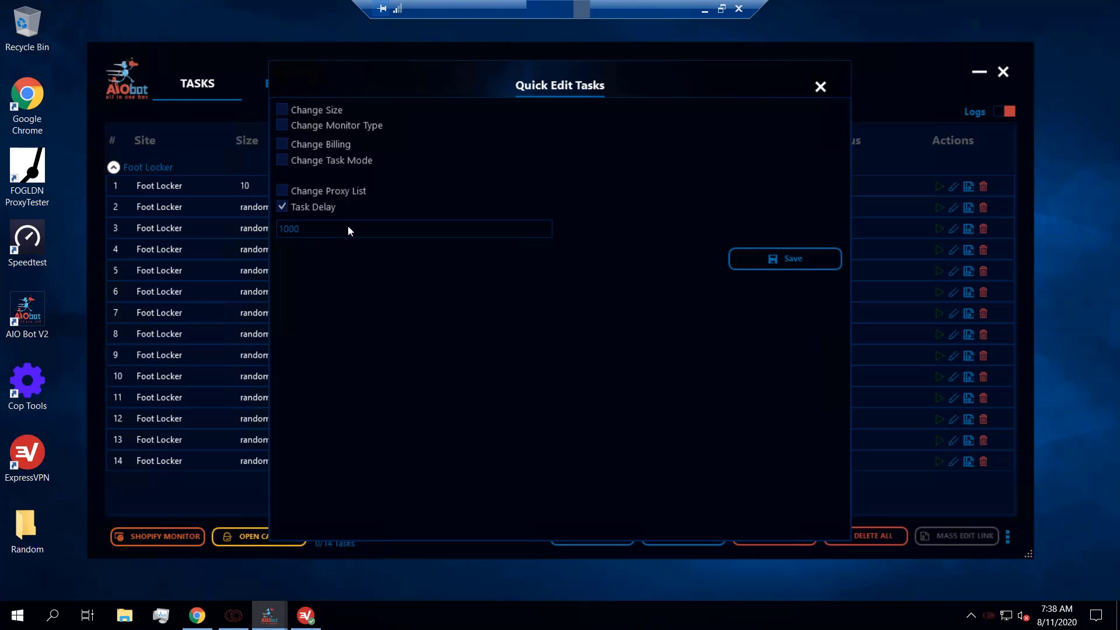
click(818, 89)
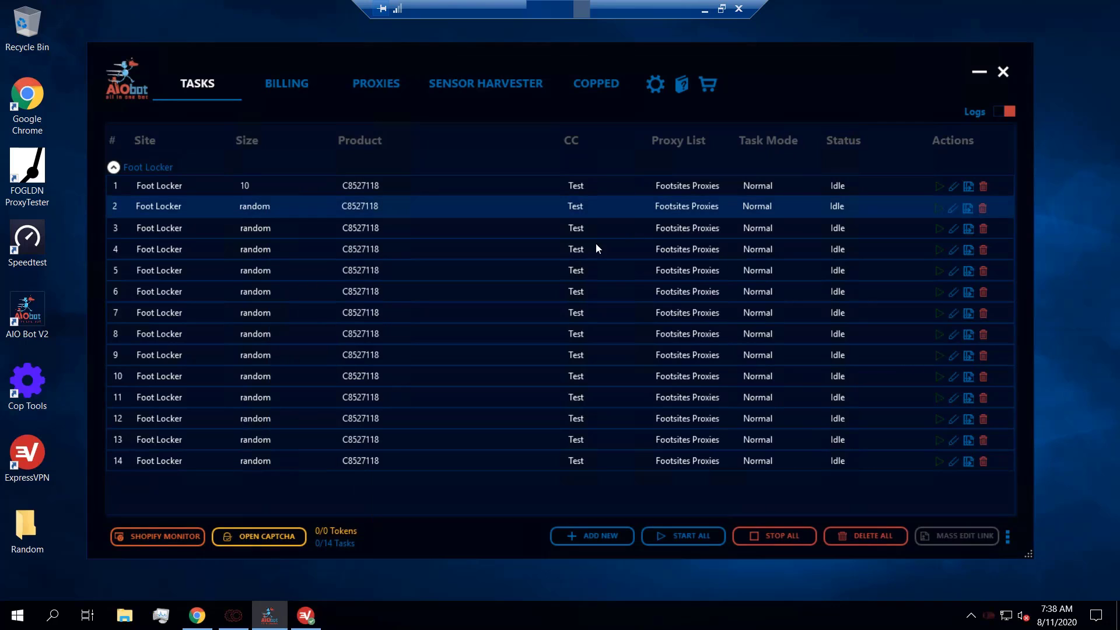
Review the actions offered for the third task, then view the task logs and hide them again
right_click(557, 222)
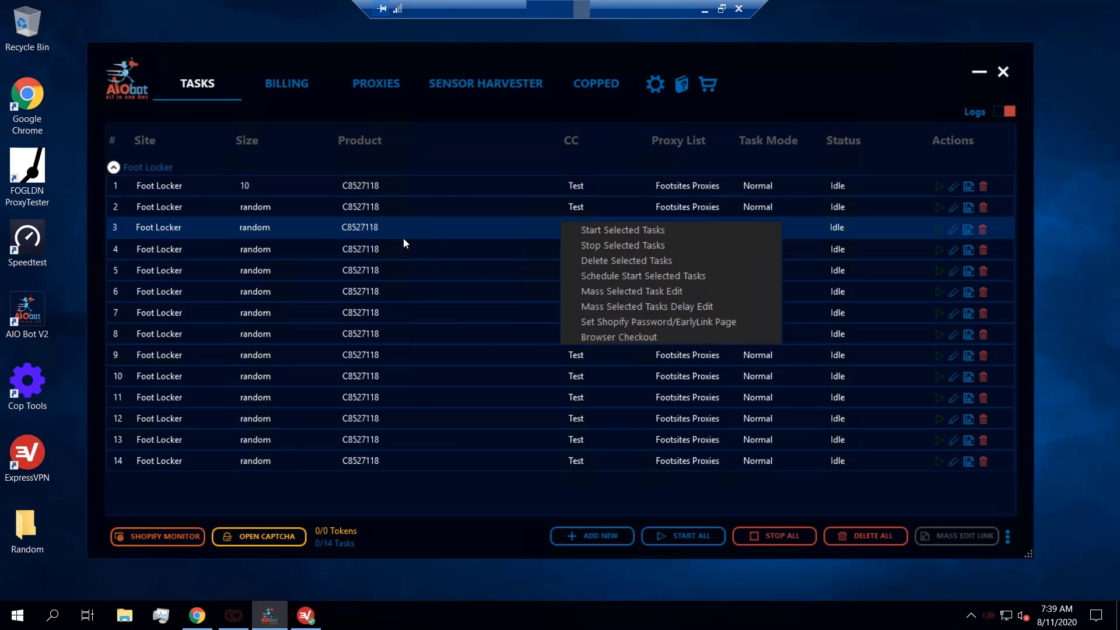
click(435, 191)
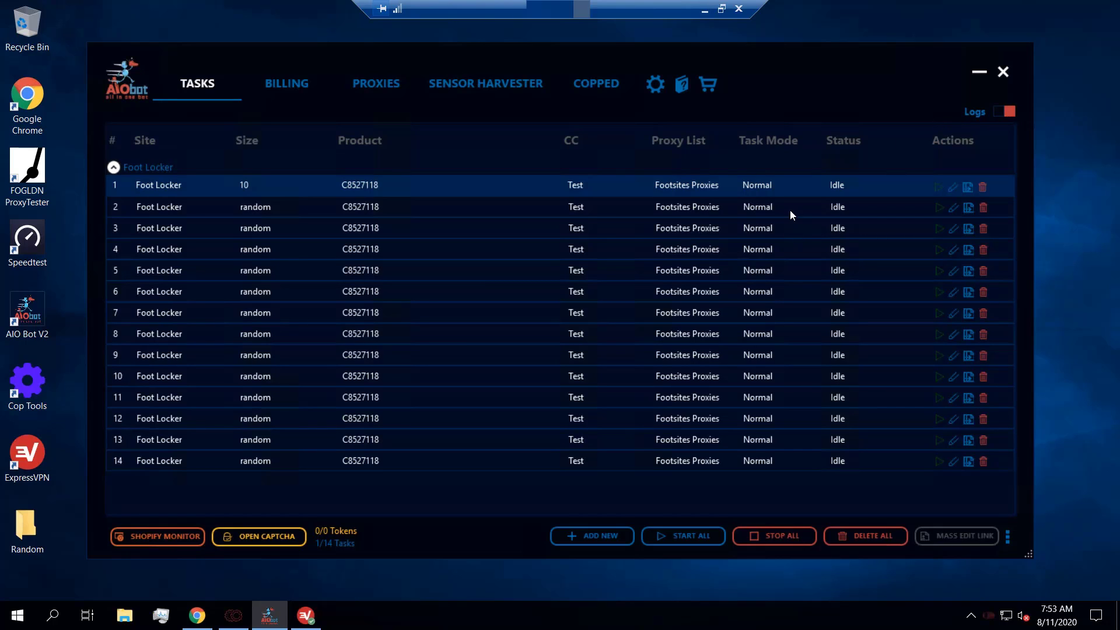
click(1013, 115)
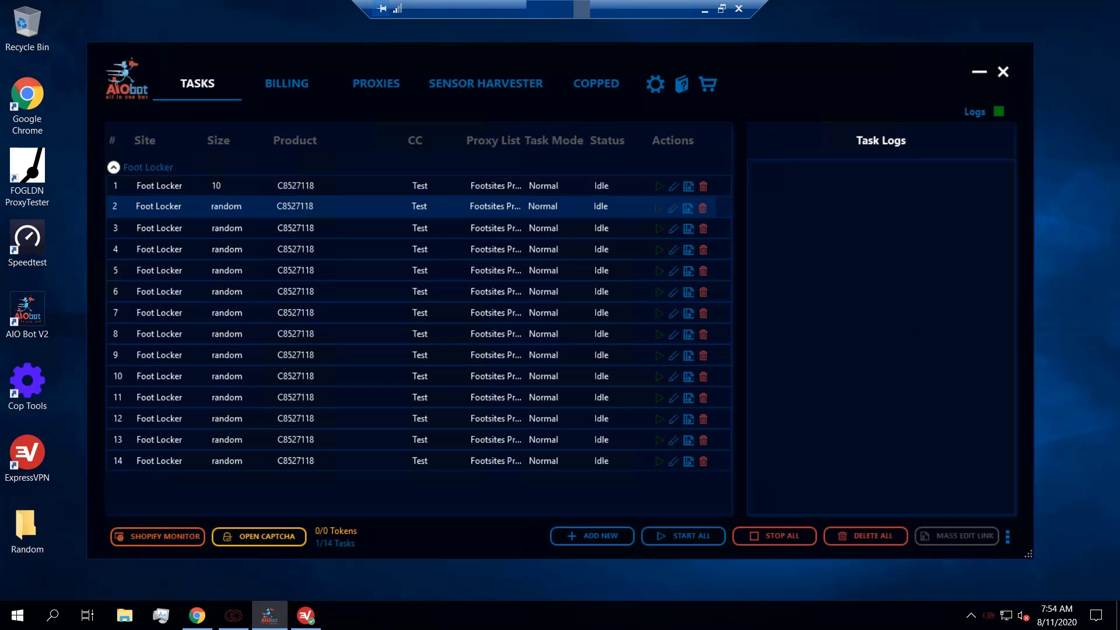
click(999, 112)
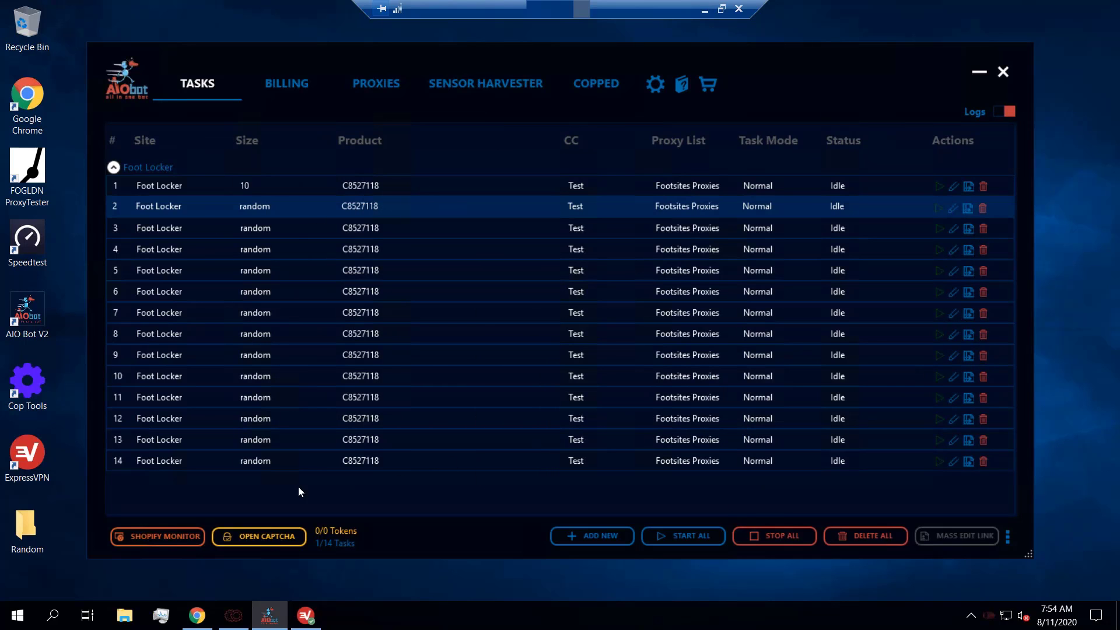
Launch the captcha solver in guest mode from the Gmail accounts window
click(261, 543)
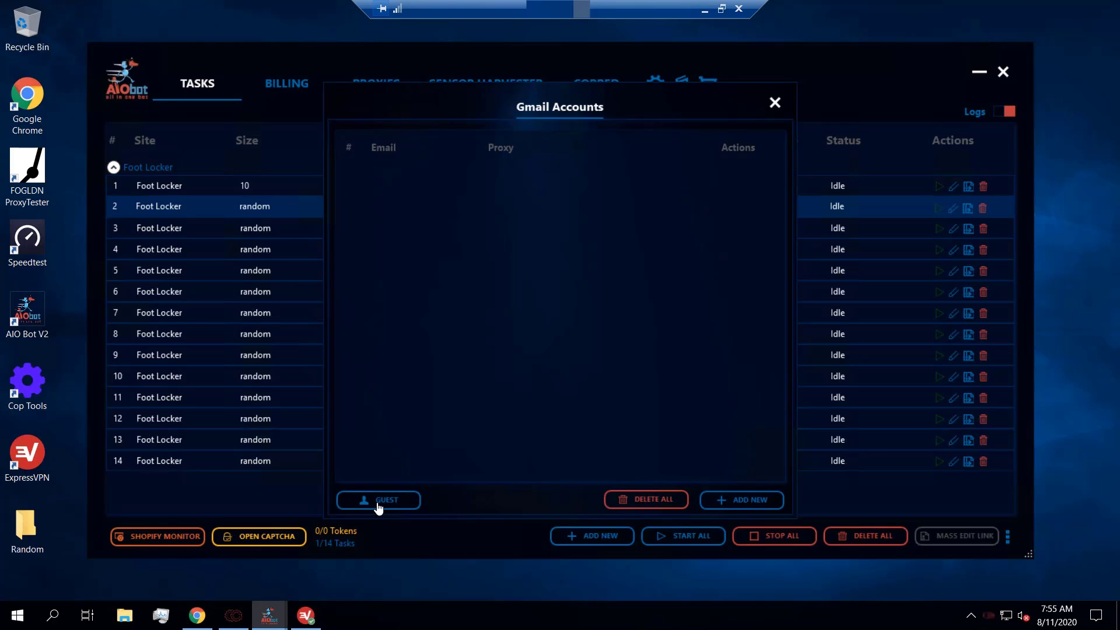
click(402, 505)
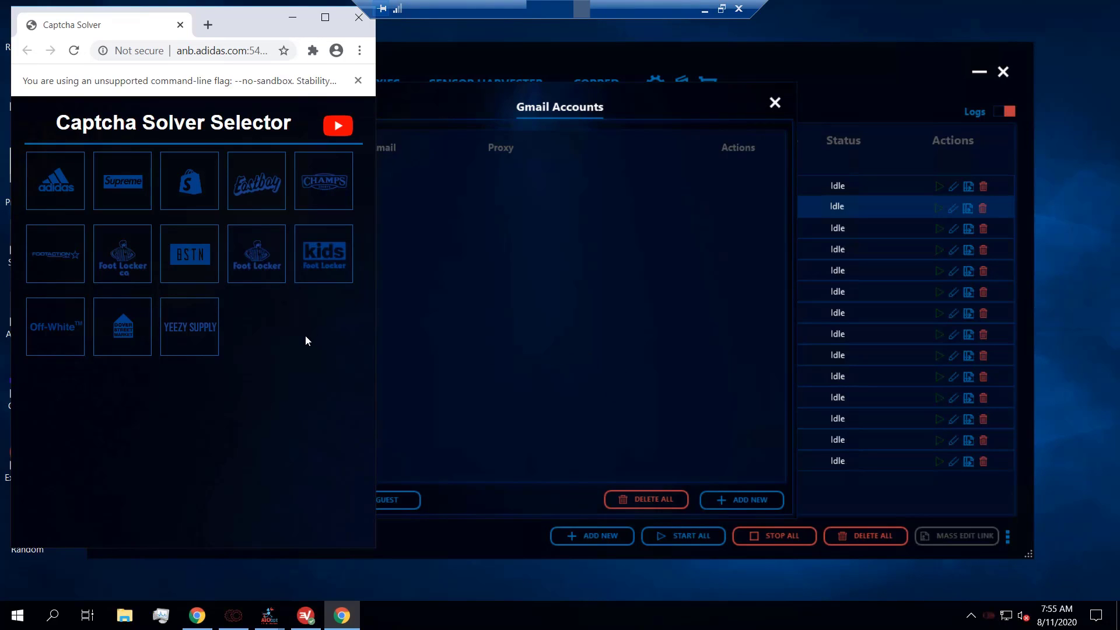
Look at the solver browser's profile options and the YouTube sign-in page, then close that page without signing in
click(337, 51)
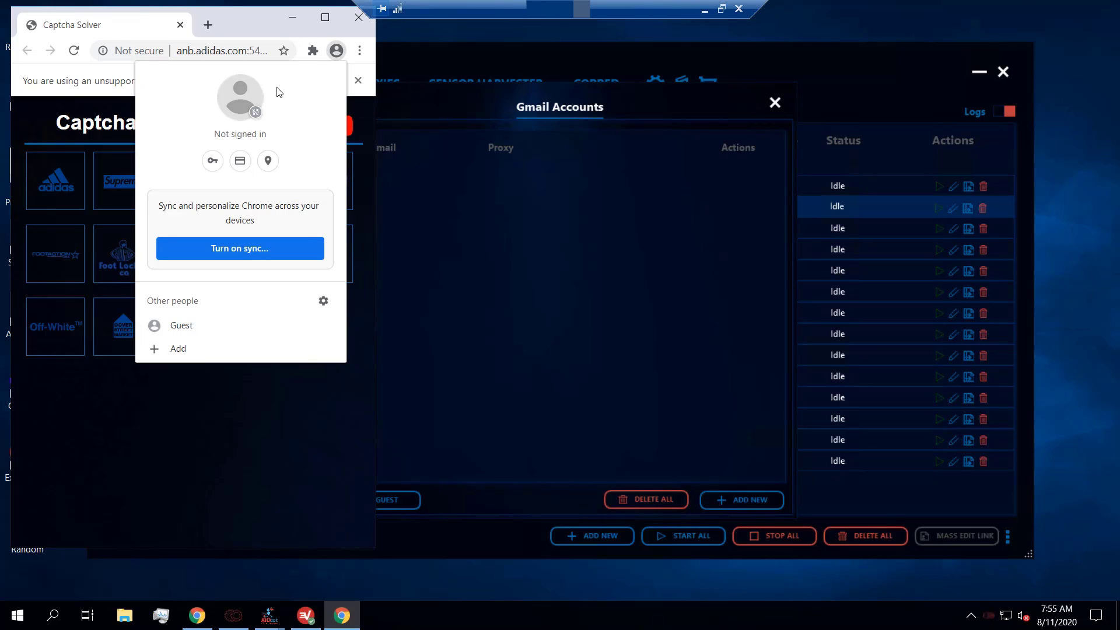
click(336, 52)
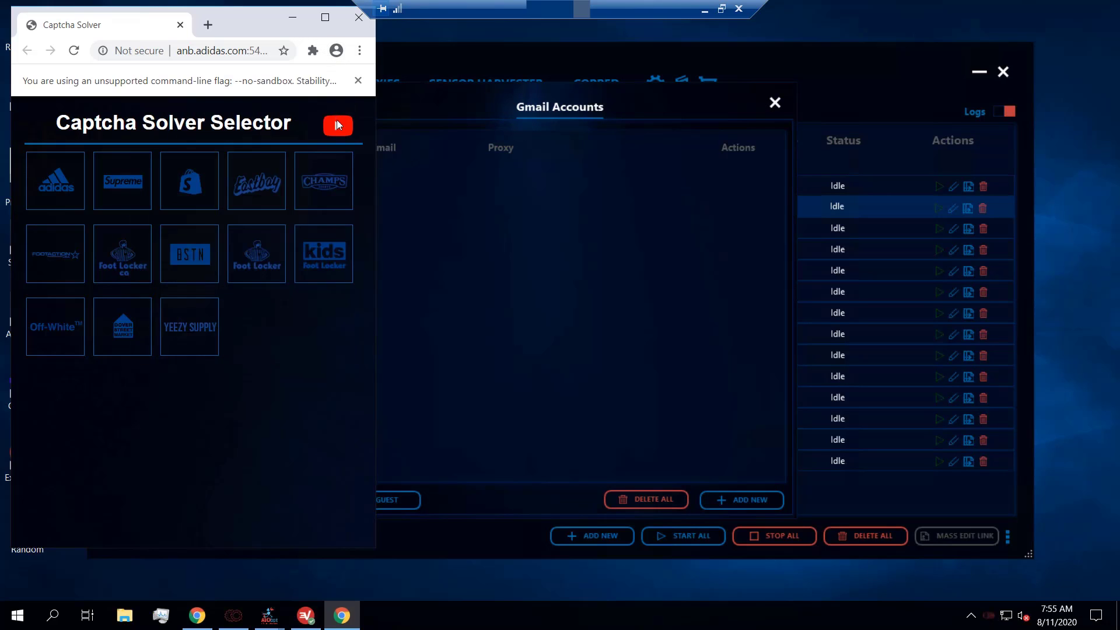
click(337, 126)
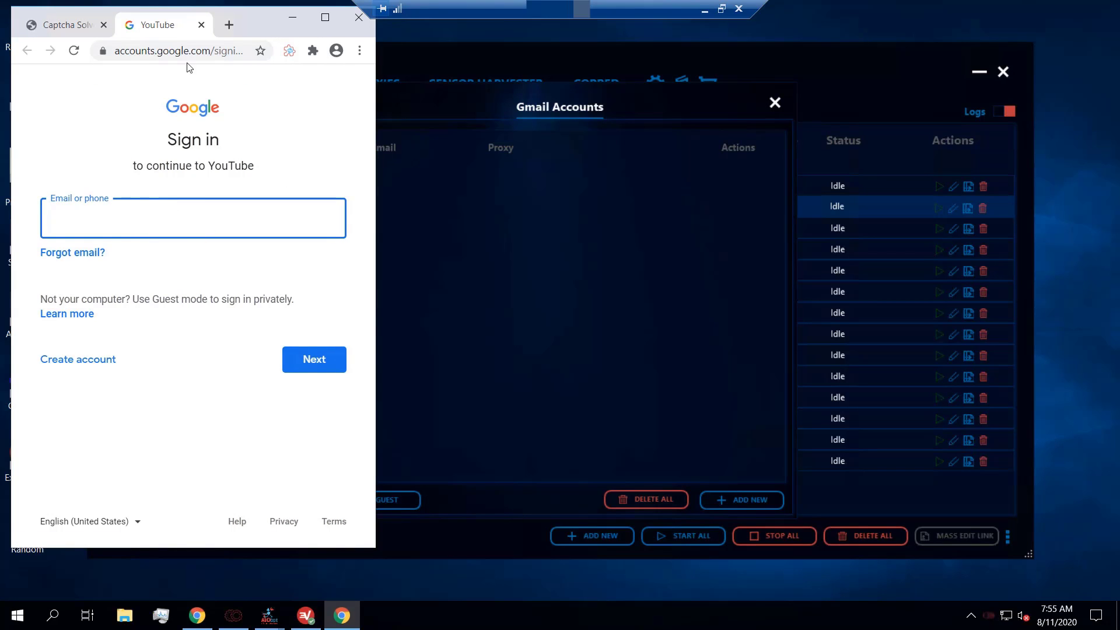
click(200, 25)
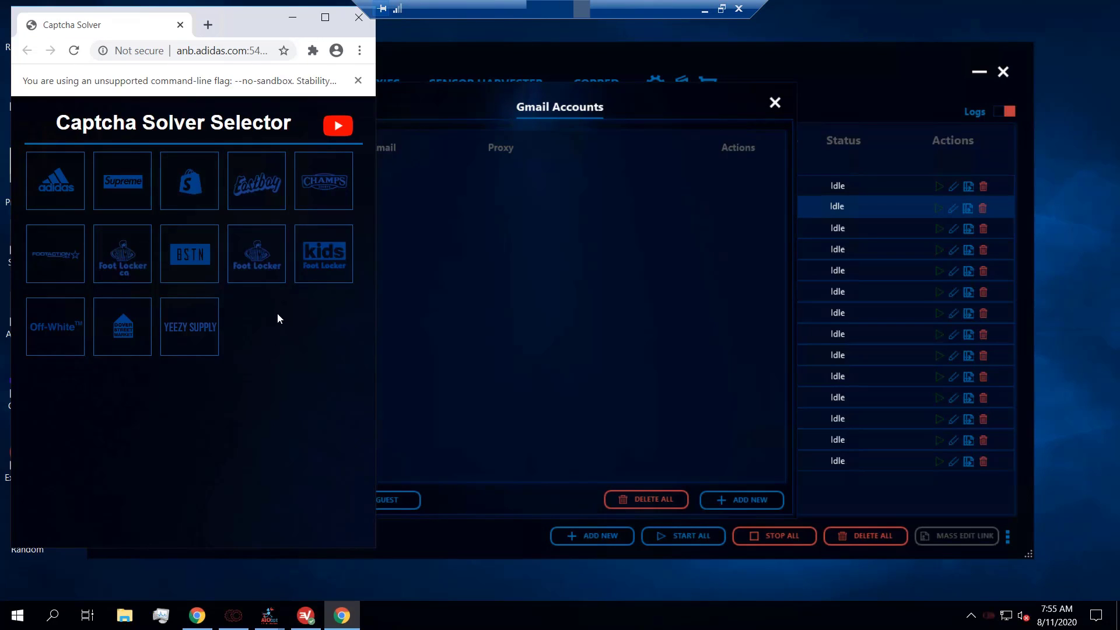
Open captcha solvers for Foot Locker, Eastbay, Champs, Footaction and Kids Foot Locker from the Captcha Solver Selector
click(257, 258)
click(70, 26)
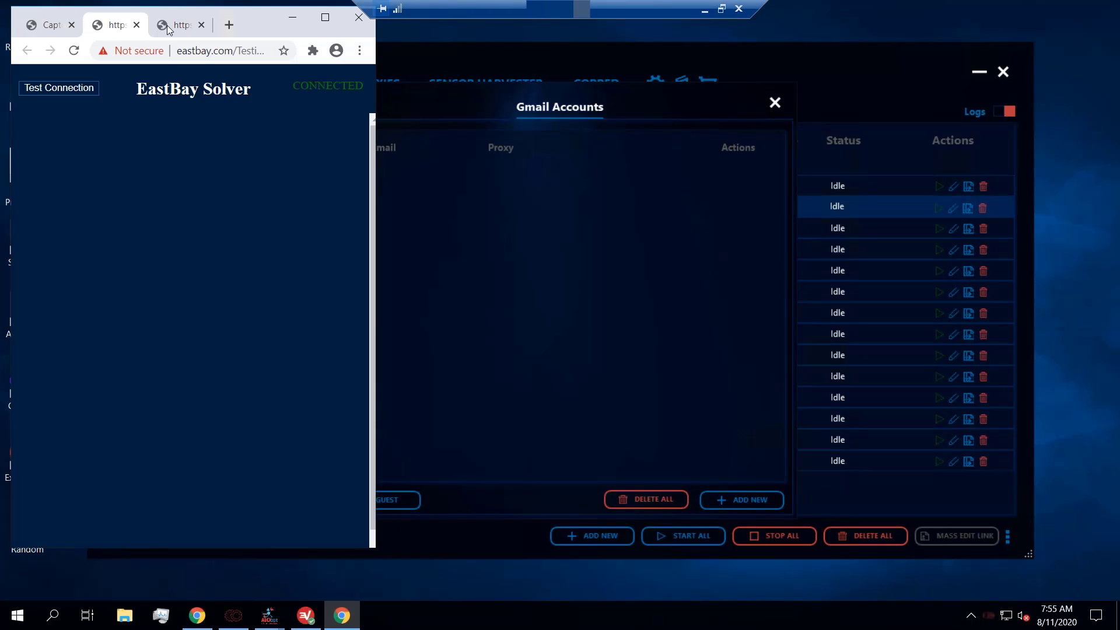
click(57, 26)
click(324, 180)
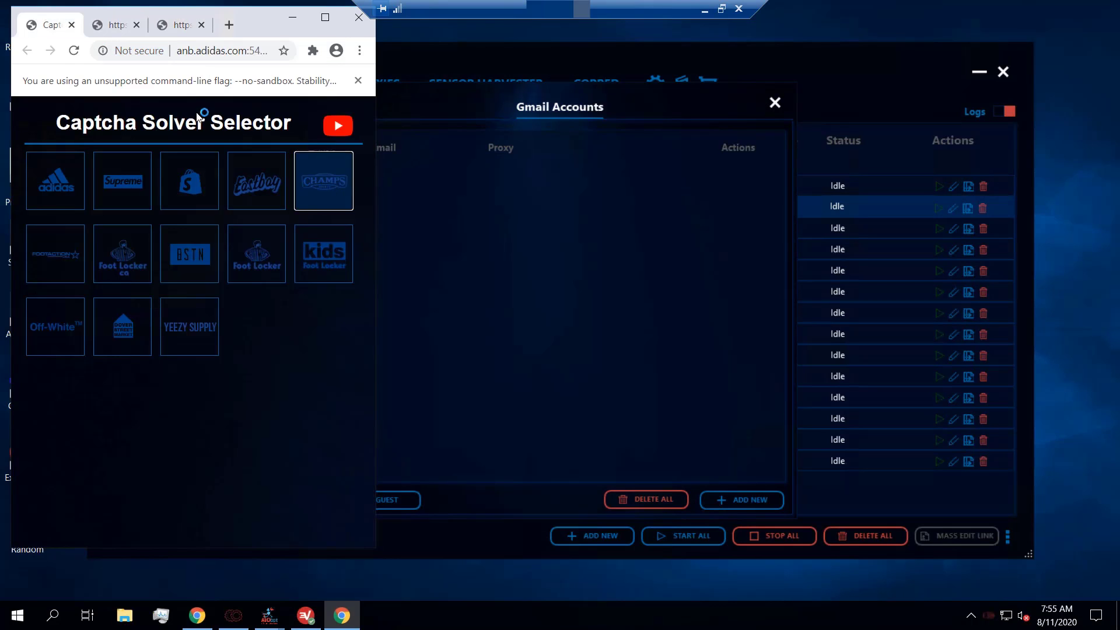
click(42, 26)
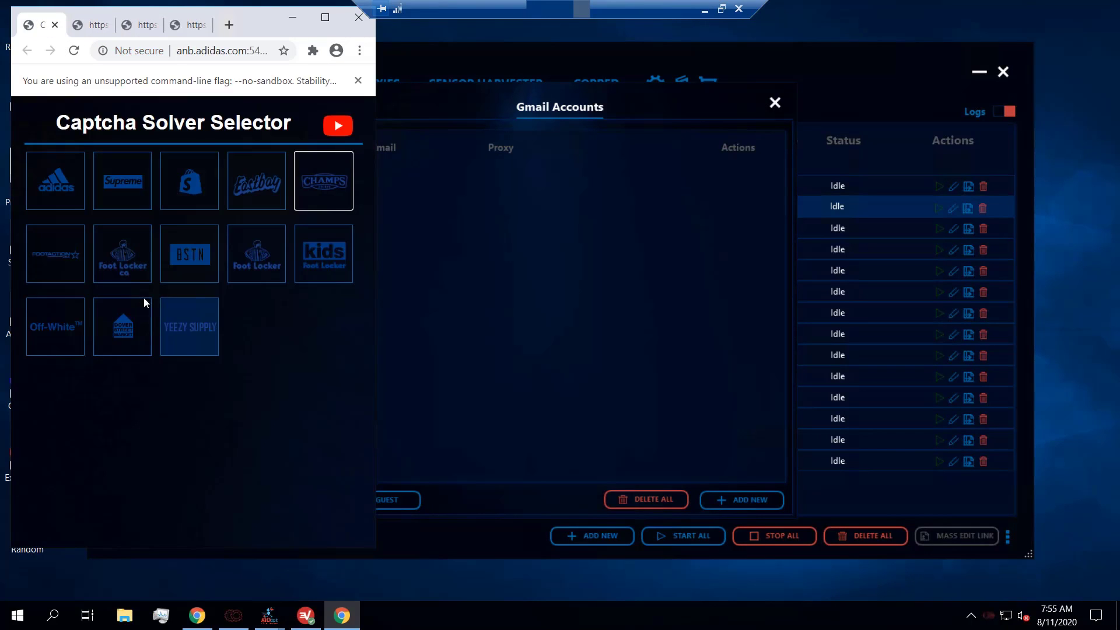
click(58, 267)
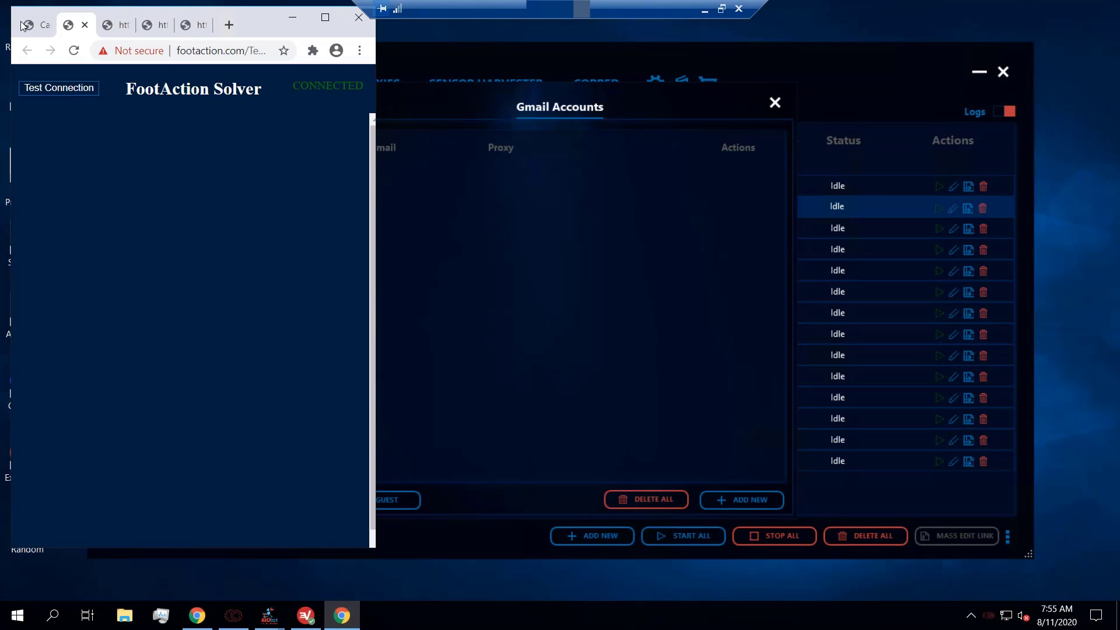
click(27, 26)
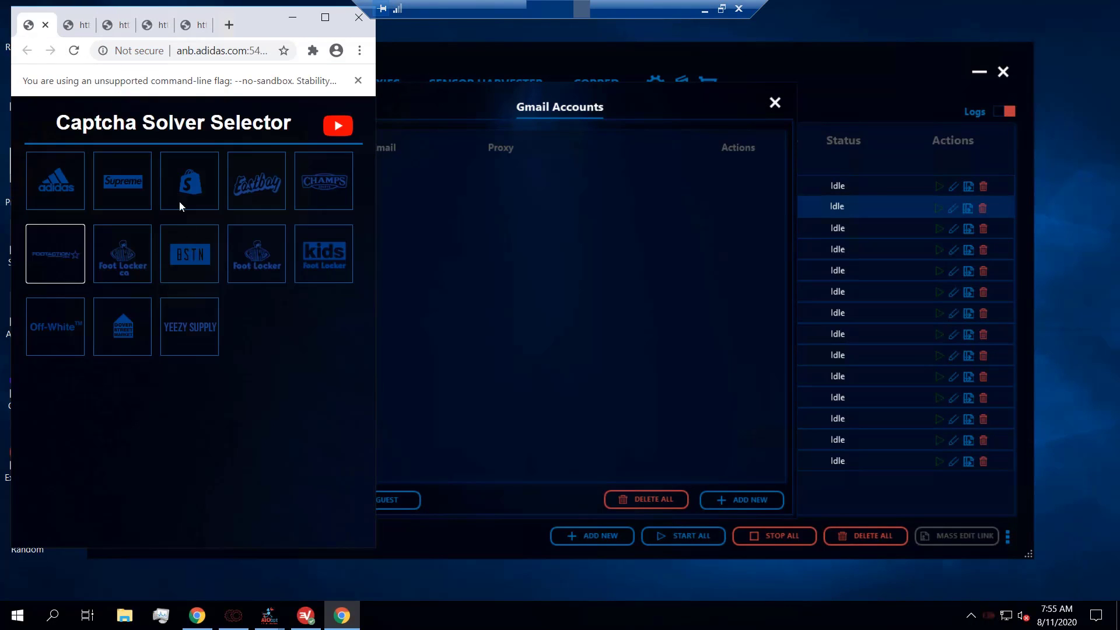
click(311, 267)
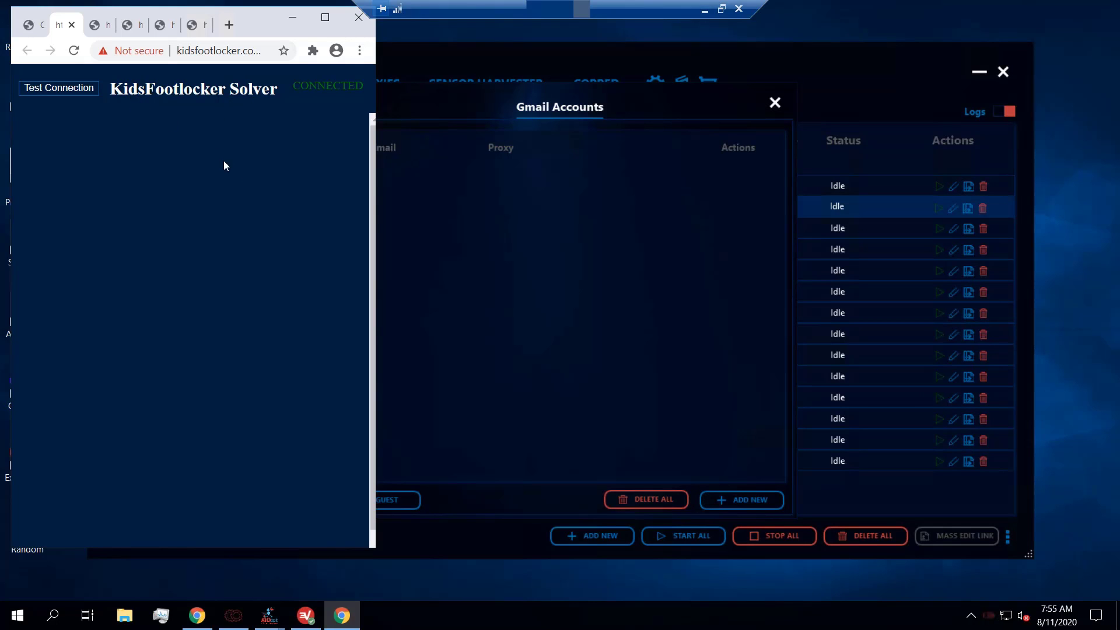
Check the connection status on each of the other open solver pages, from Footaction through to Eastbay
click(95, 29)
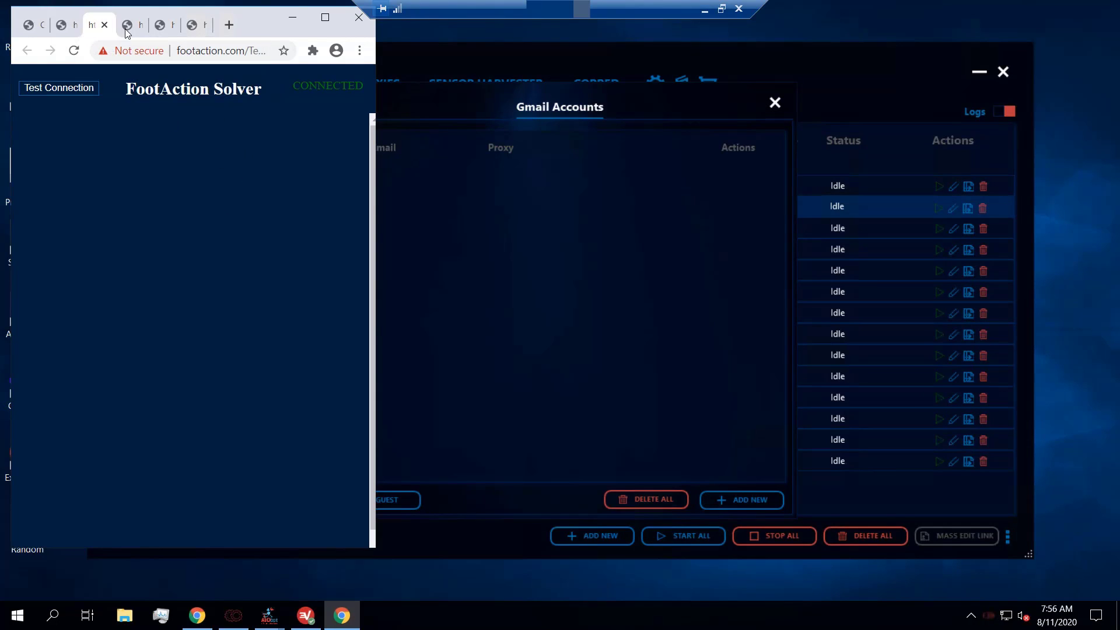
click(128, 27)
click(157, 29)
click(195, 29)
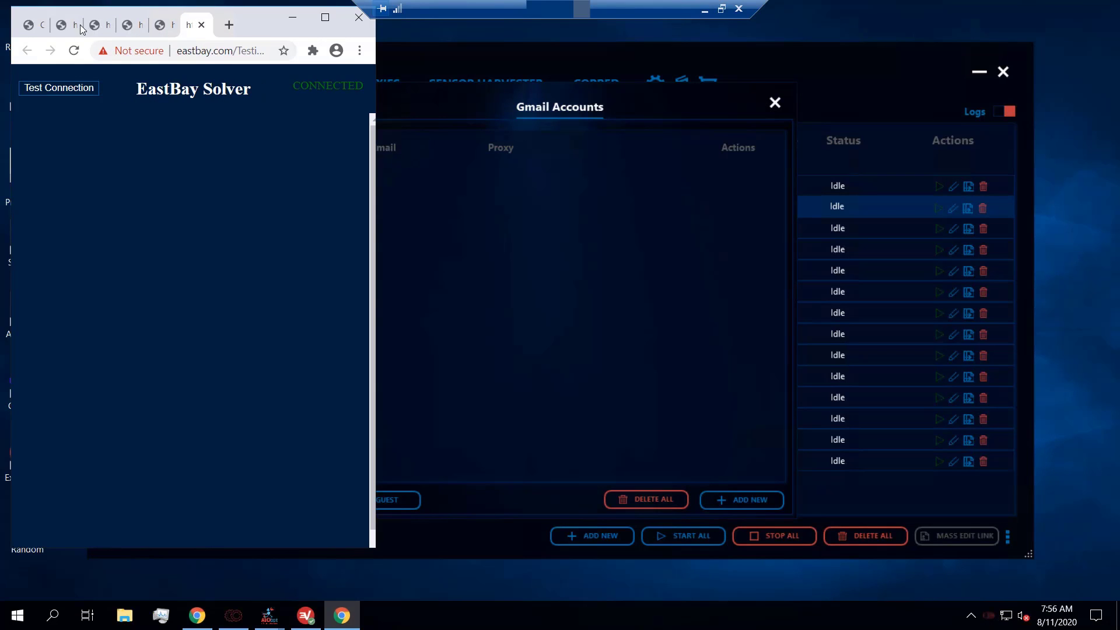
Return to the Captcha Solver Selector, minimize the solver window with its pages left open, and close the Gmail accounts window
click(33, 24)
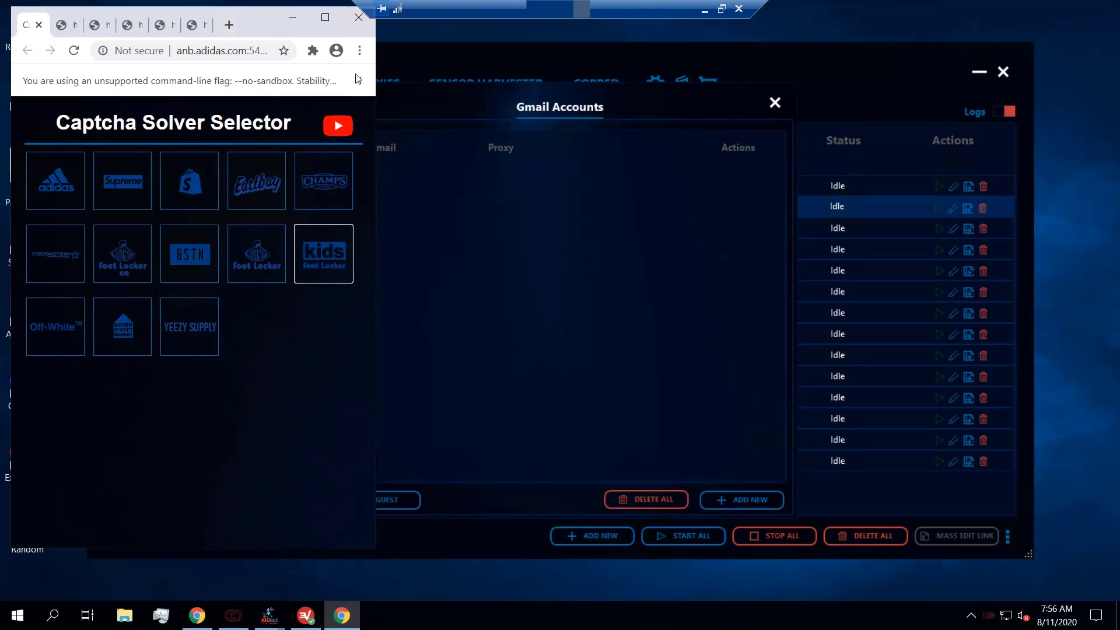
click(292, 17)
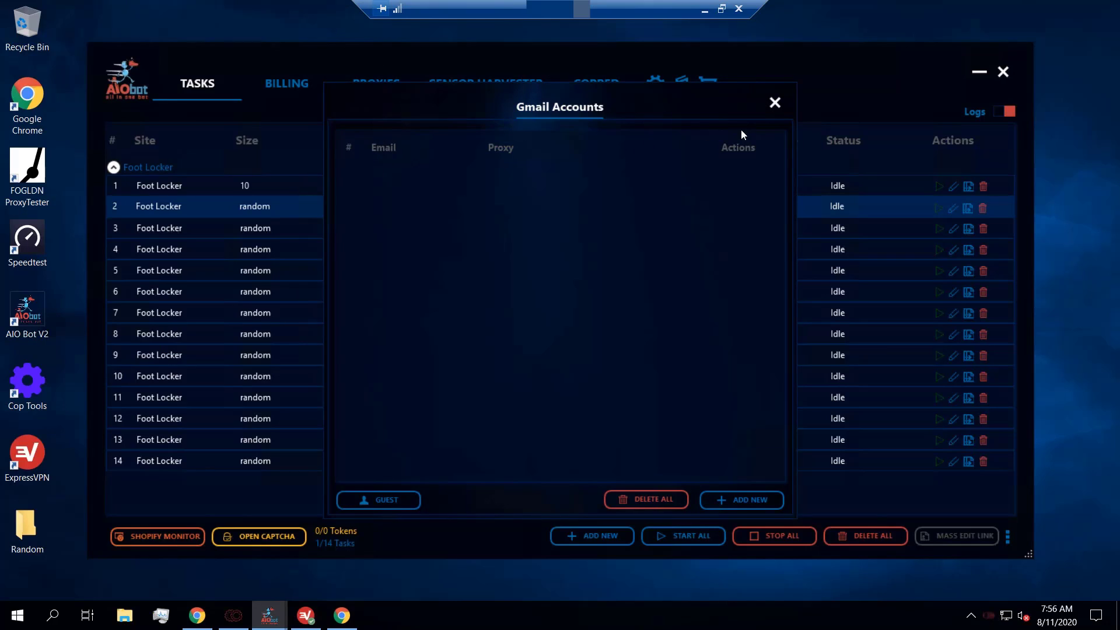
click(775, 104)
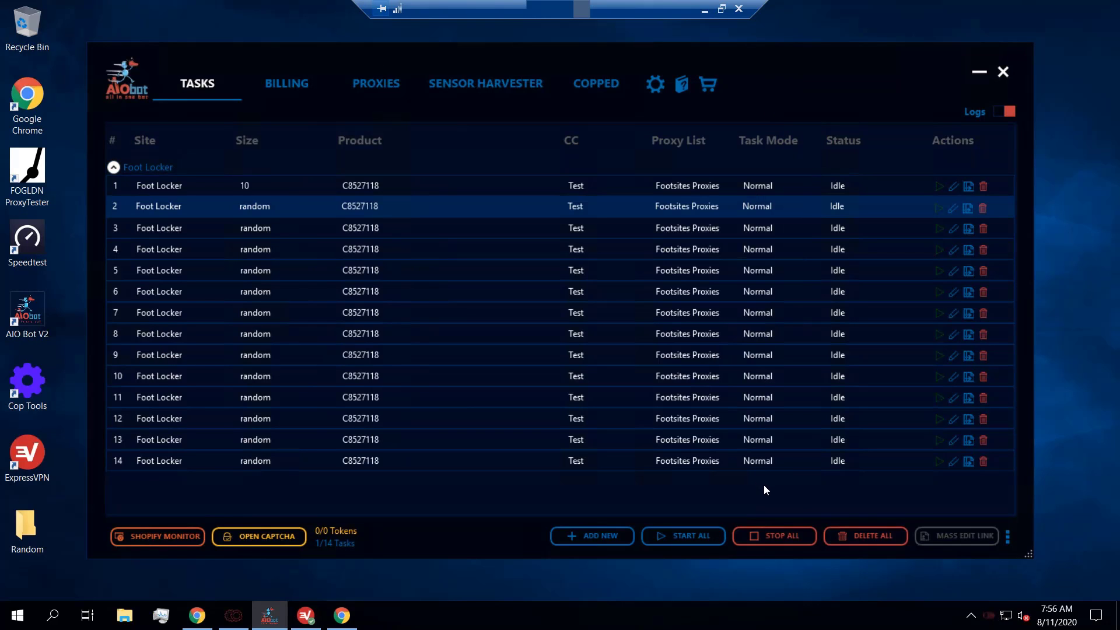